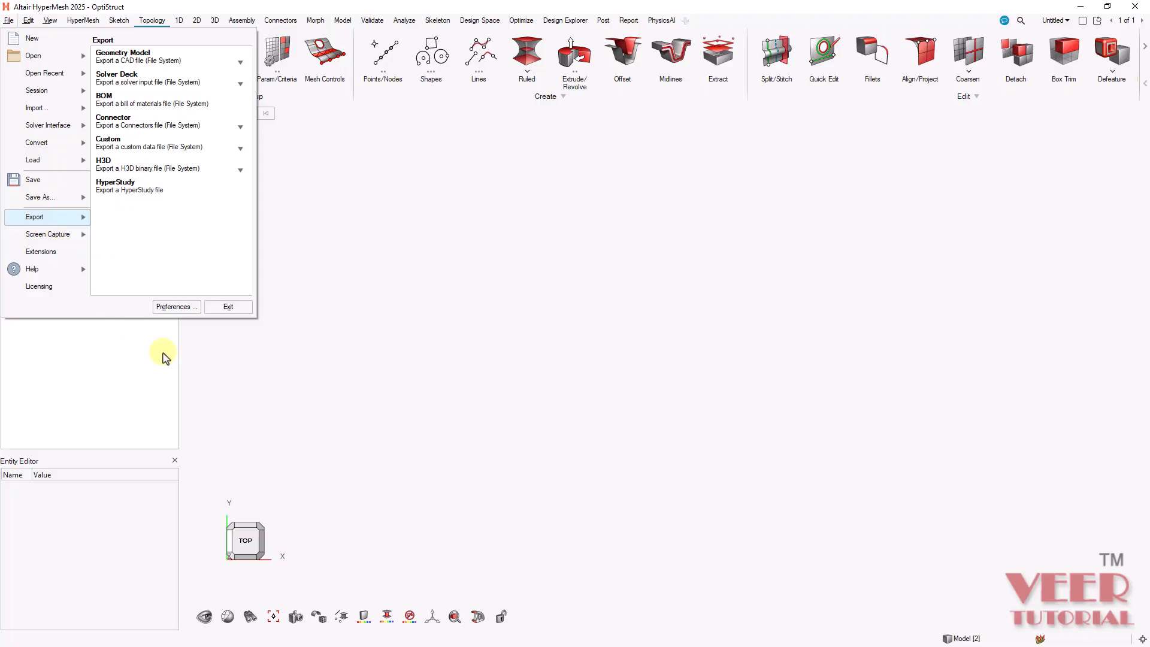
Open the Import_Export_File folder in File Explorer, copy its path and return to HyperMesh.
click(399, 385)
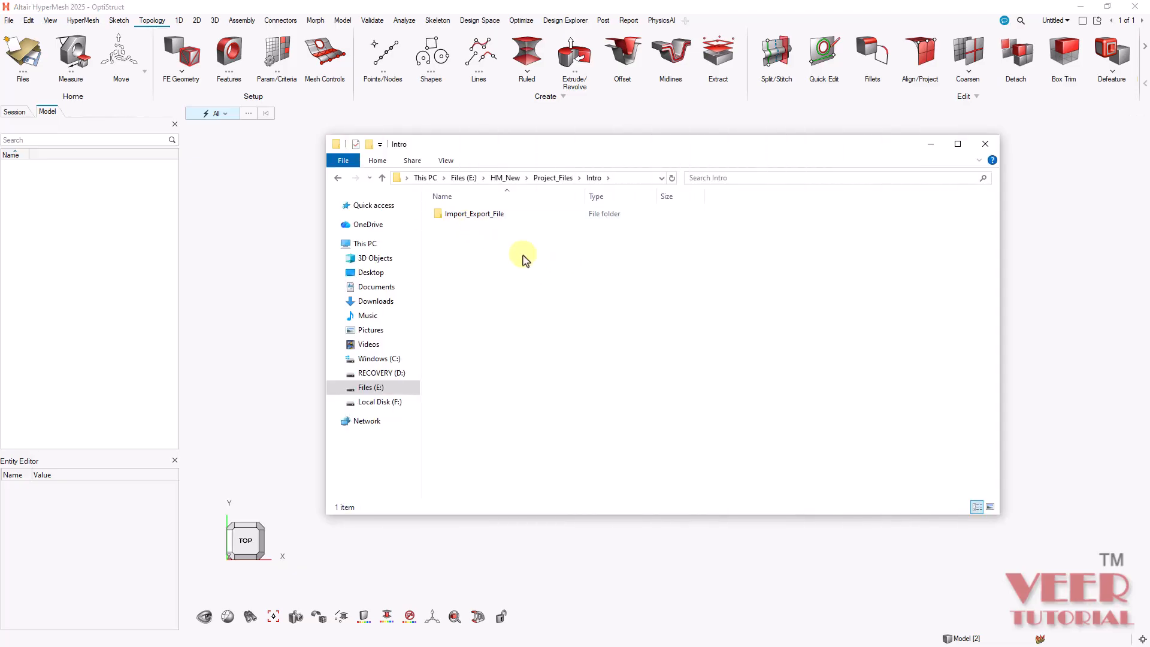
double_click(485, 216)
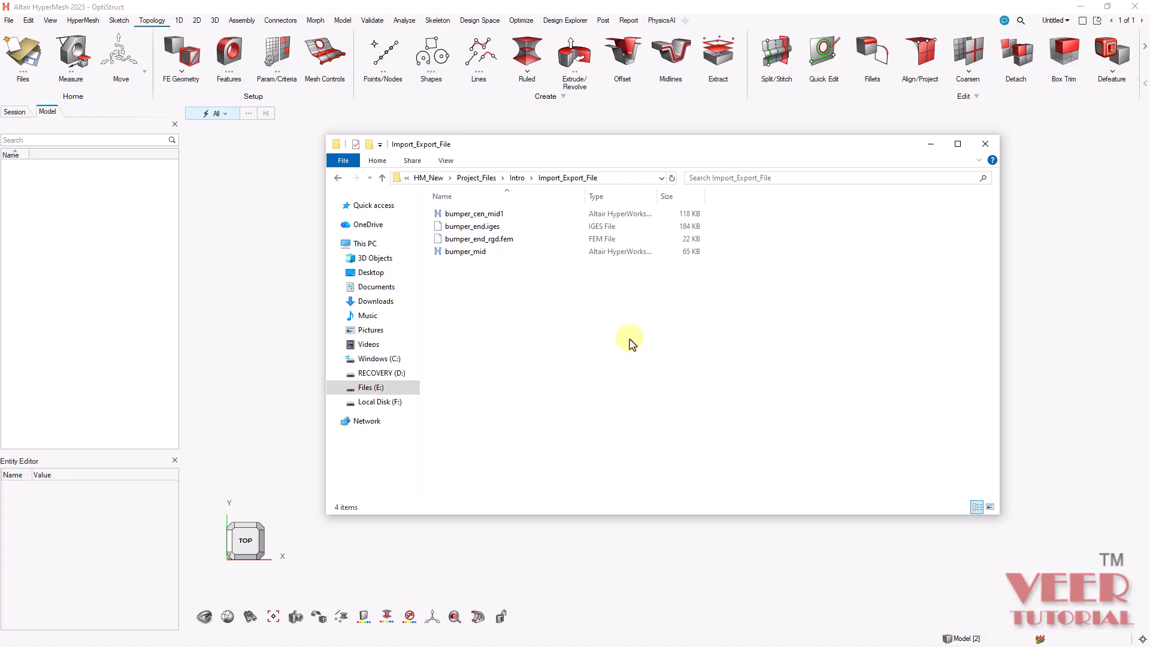
click(618, 179)
key(ctrl+c)
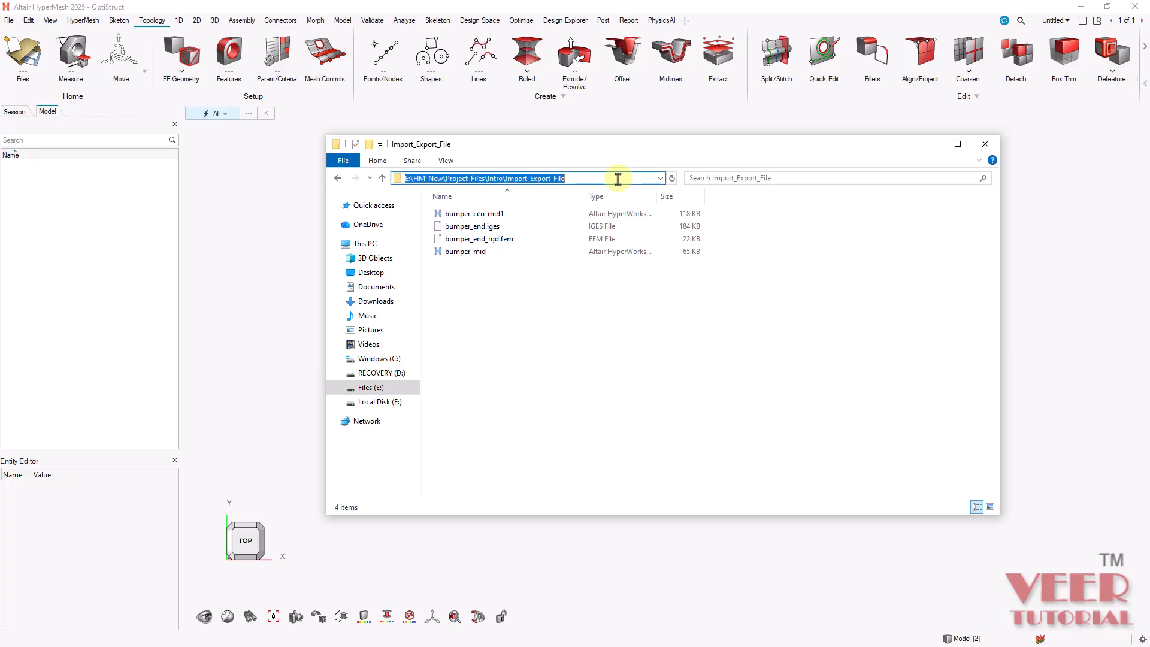
click(199, 162)
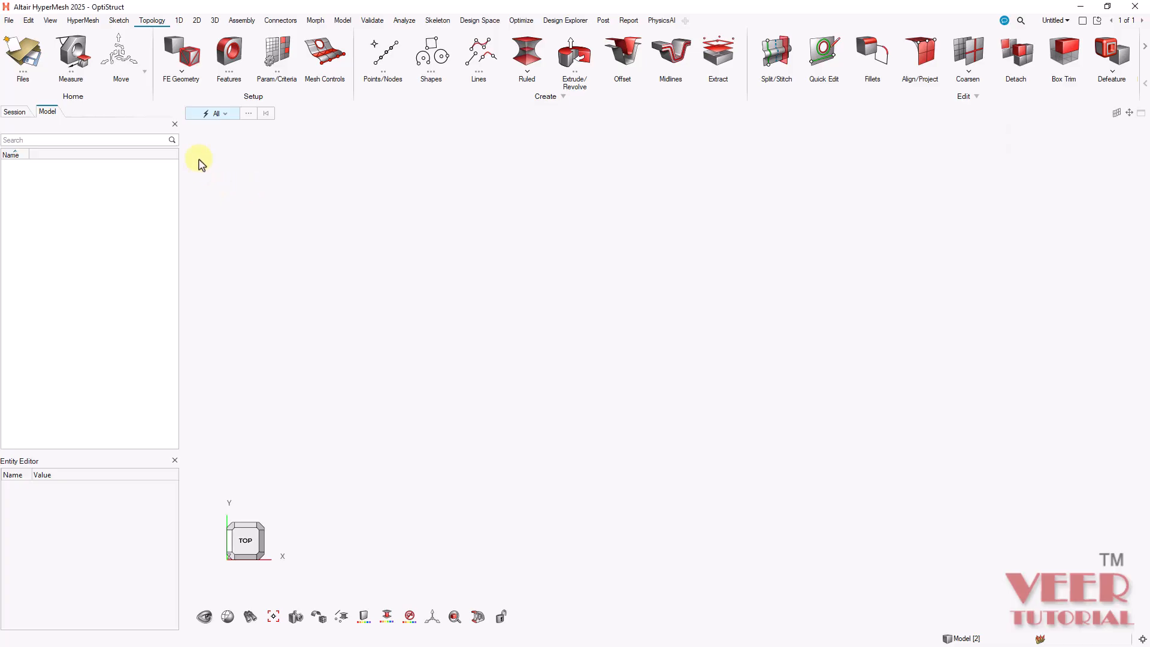
Open the HyperMesh model bumper_cen_mid1 from the copied Import_Export_File folder path.
click(8, 21)
mouse_move(35, 57)
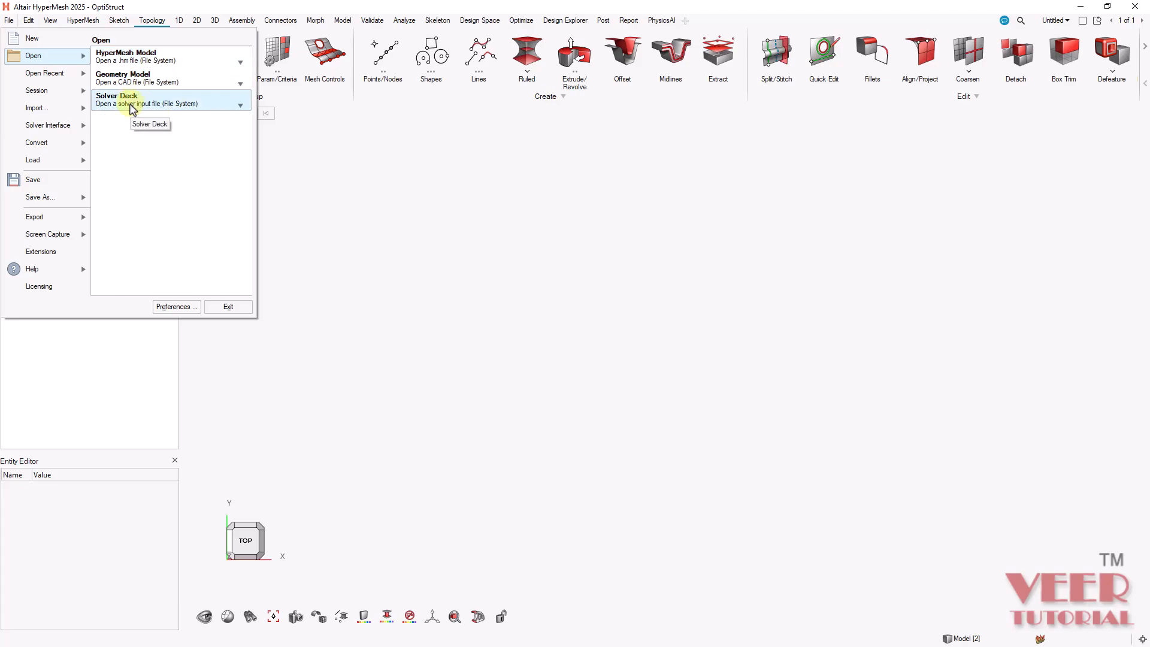
click(124, 60)
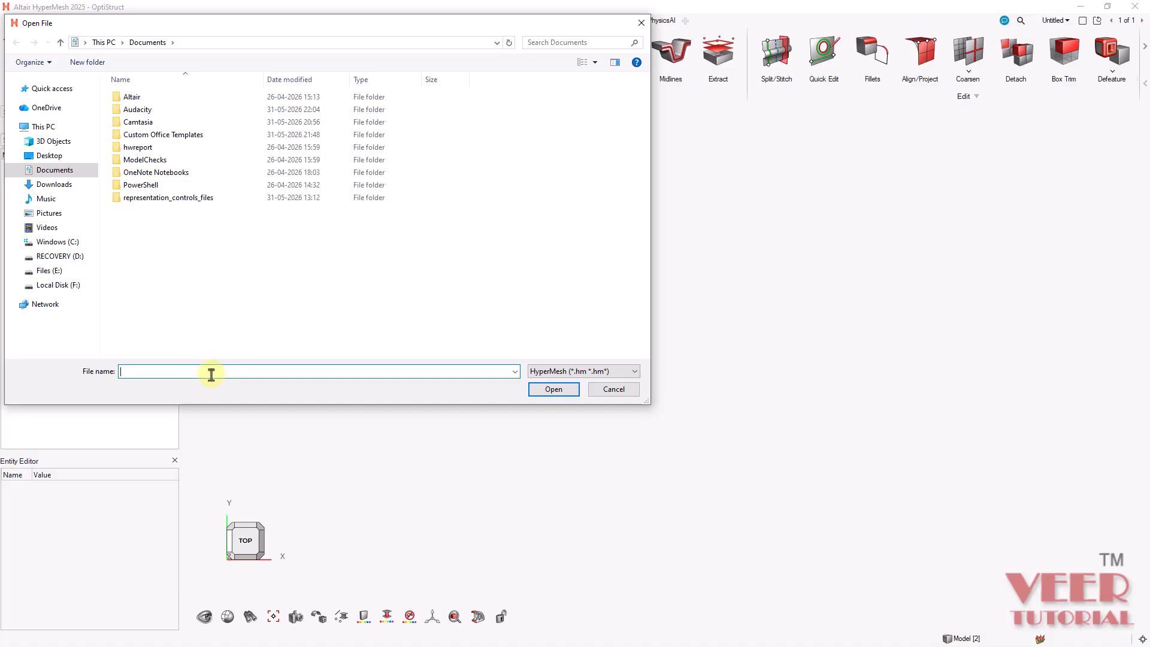
key(ctrl+v)
key(Return)
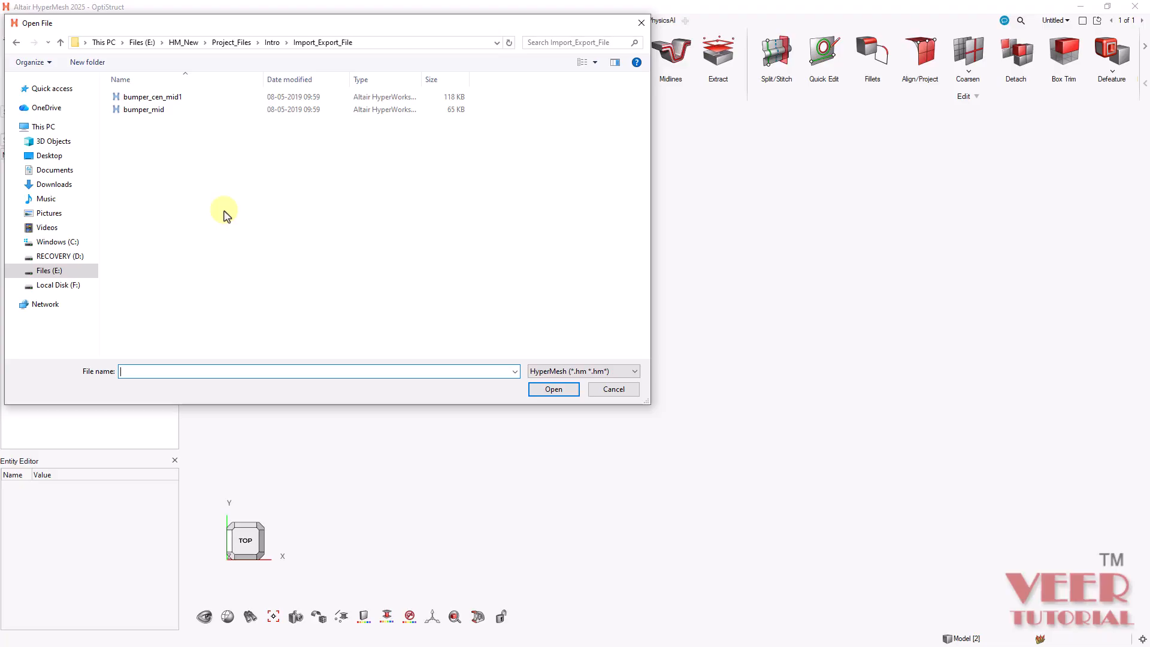
click(163, 99)
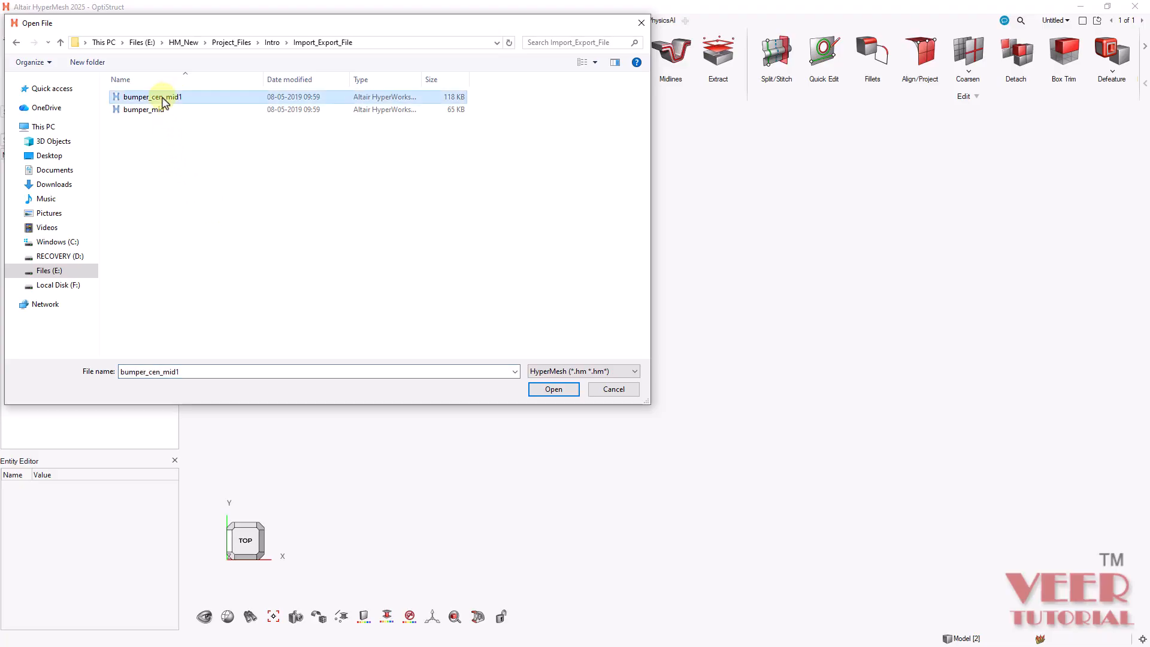
click(561, 390)
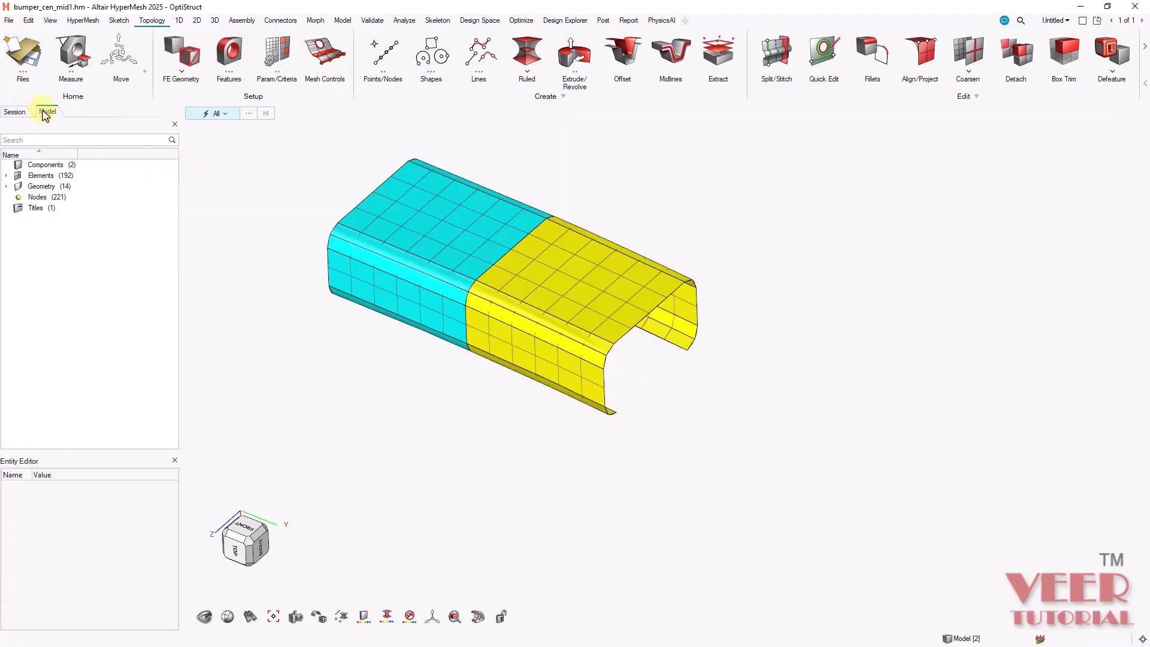
Open the list of the model's components from the Components entry of the model browser.
click(72, 166)
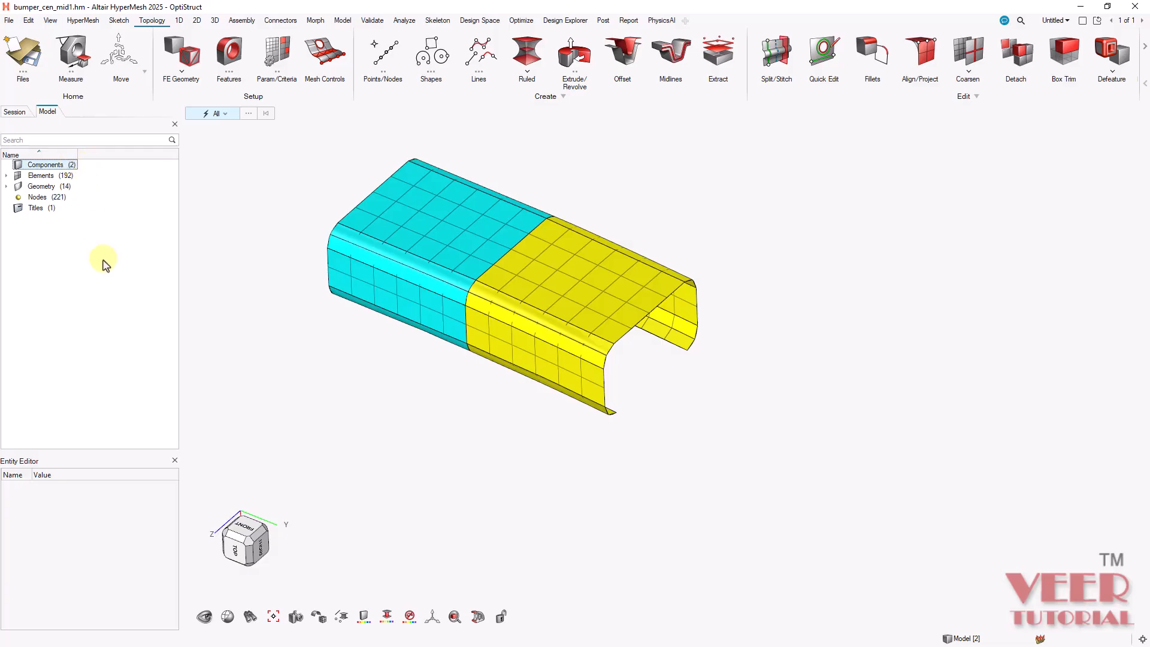
right_click(43, 166)
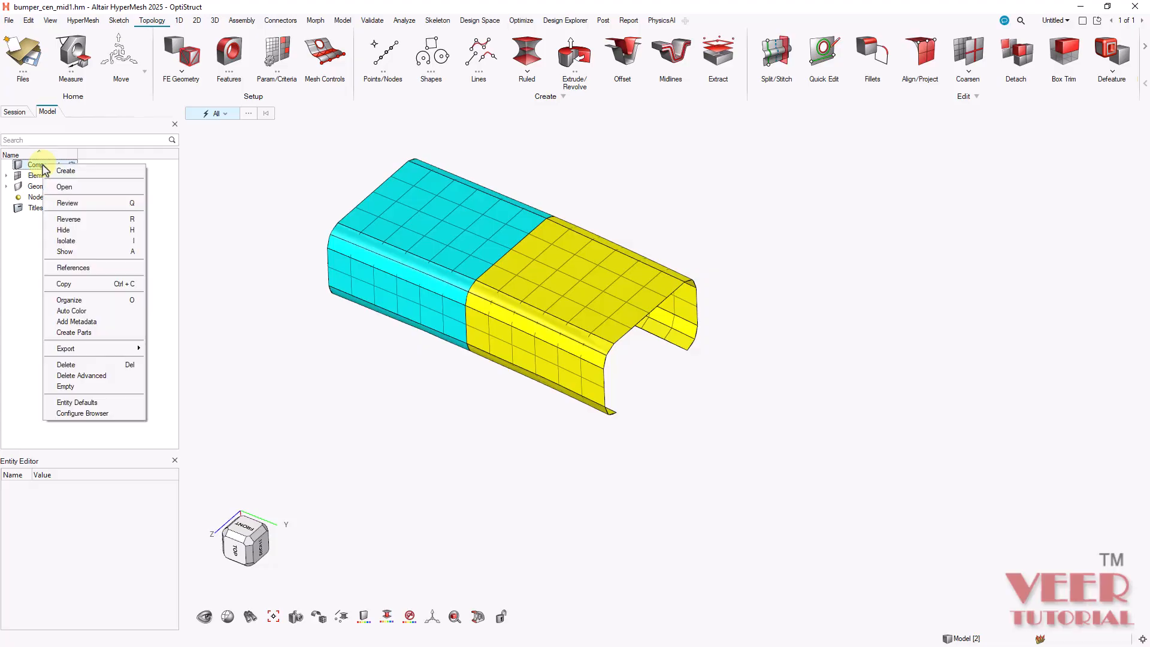
click(65, 188)
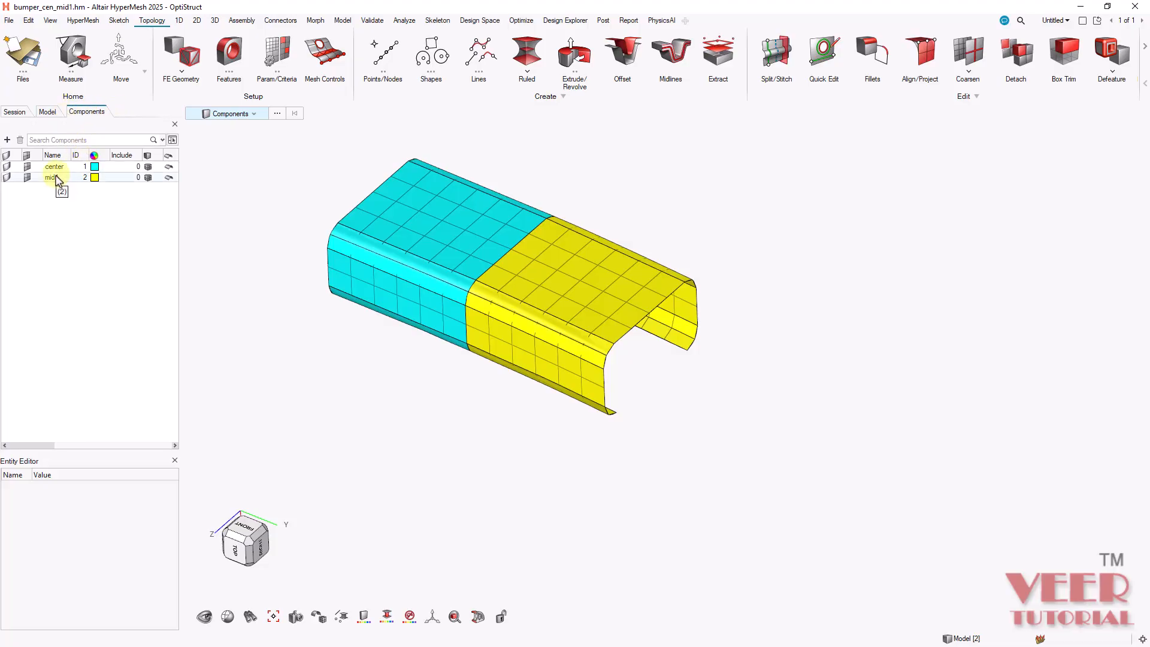
Review the model's Elements and Geometry entries, and inspect the center and mid1 components in the component list.
click(47, 114)
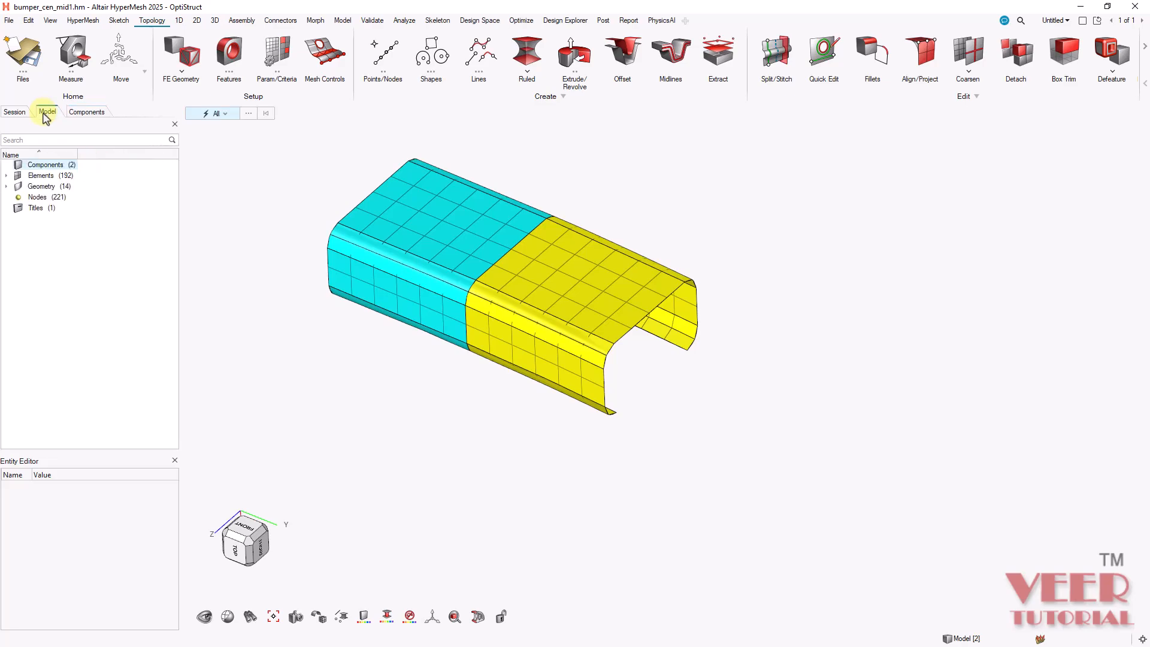
click(43, 178)
click(38, 197)
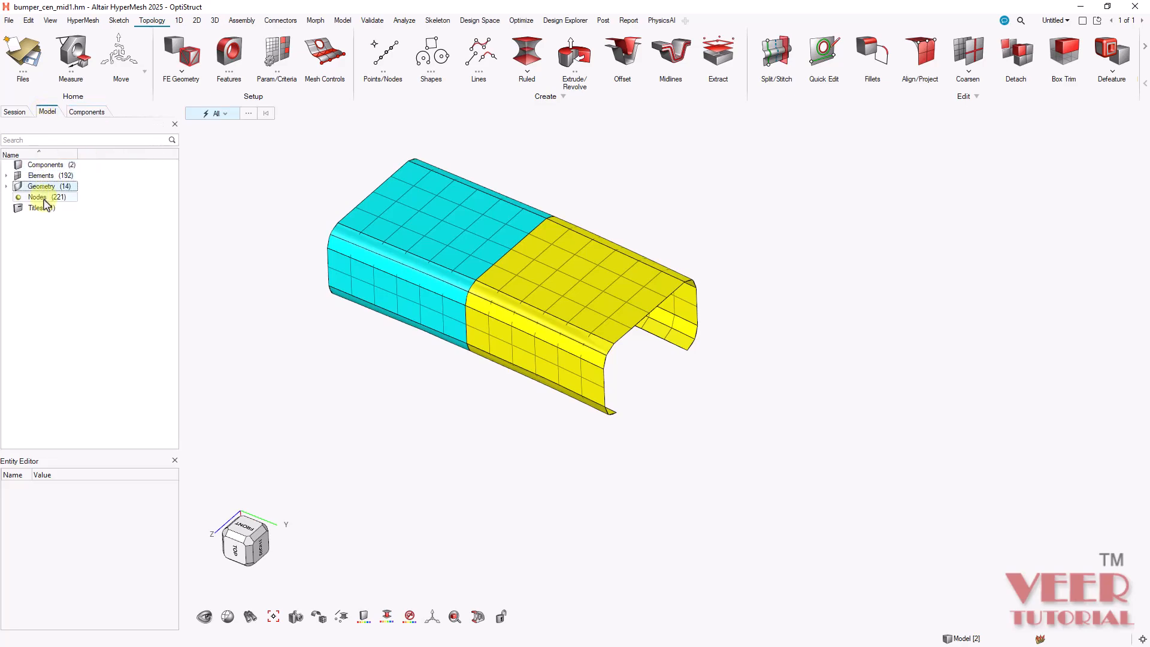
click(84, 114)
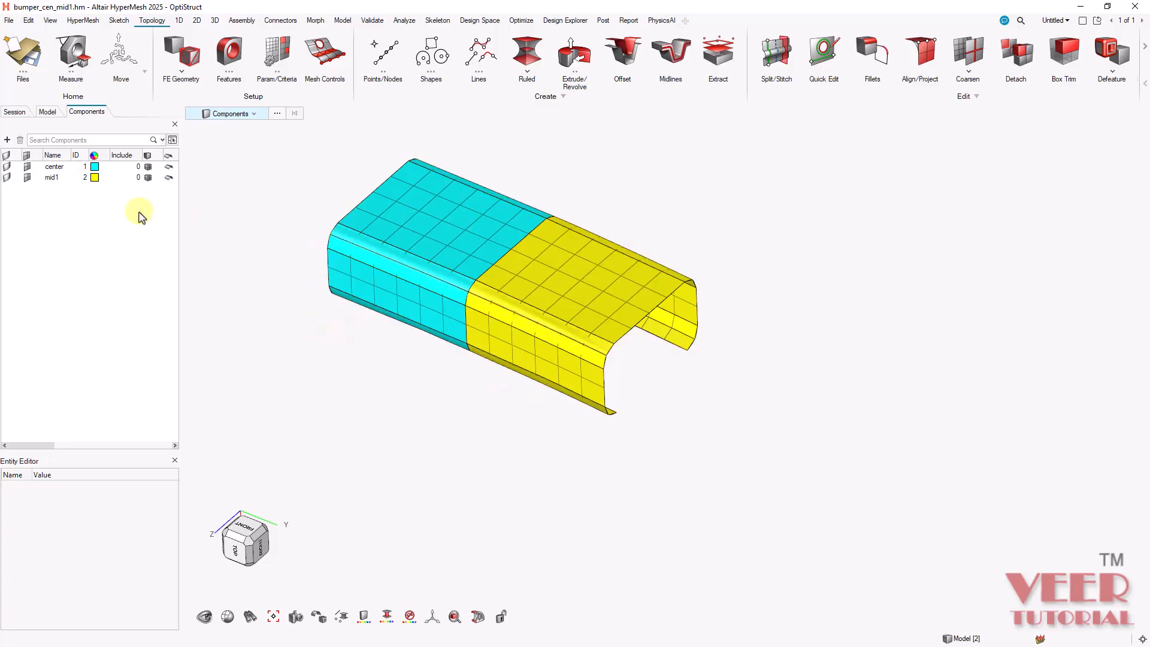
click(54, 167)
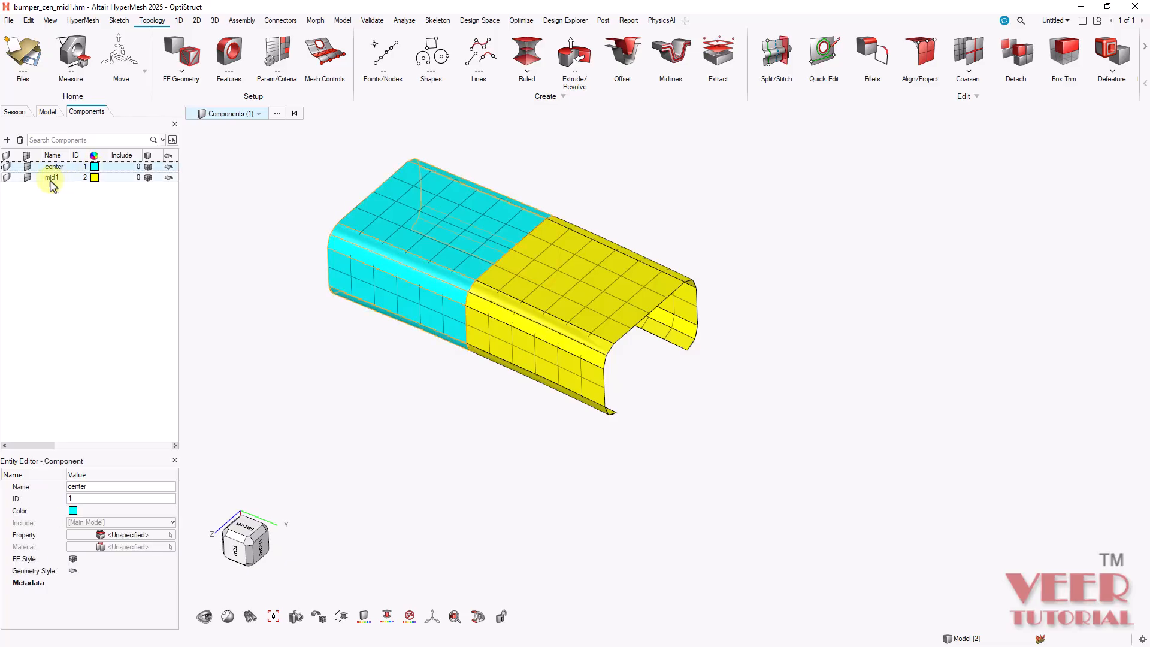
click(52, 179)
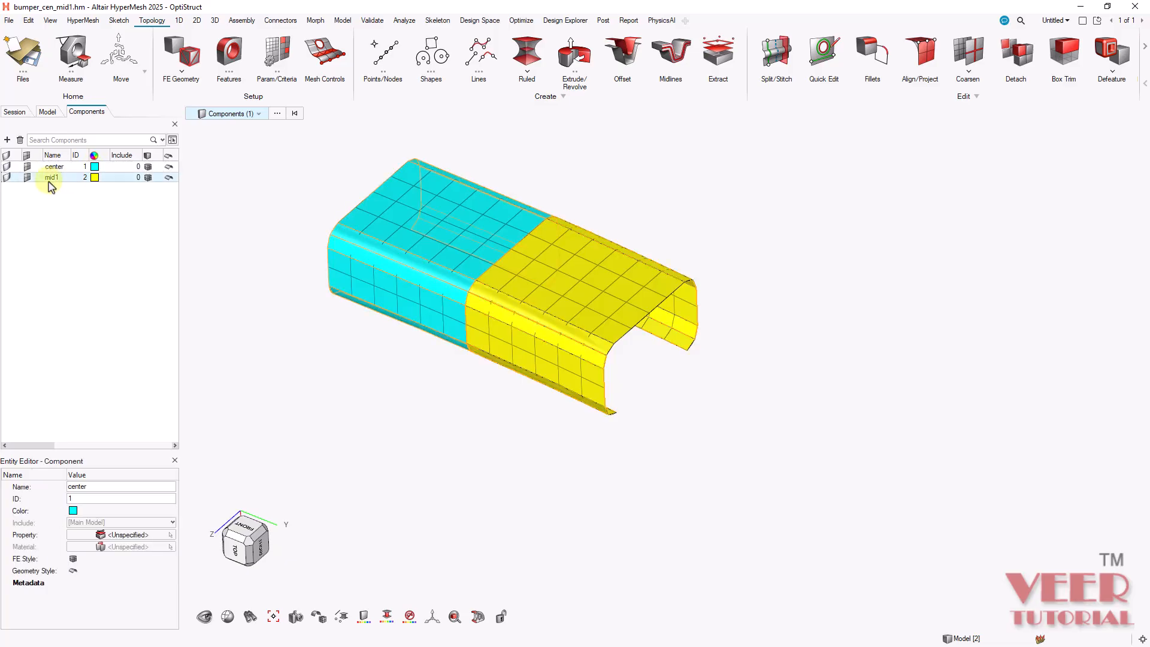
Hide the geometry of the center and mid1 components, leaving their elements displayed.
click(7, 168)
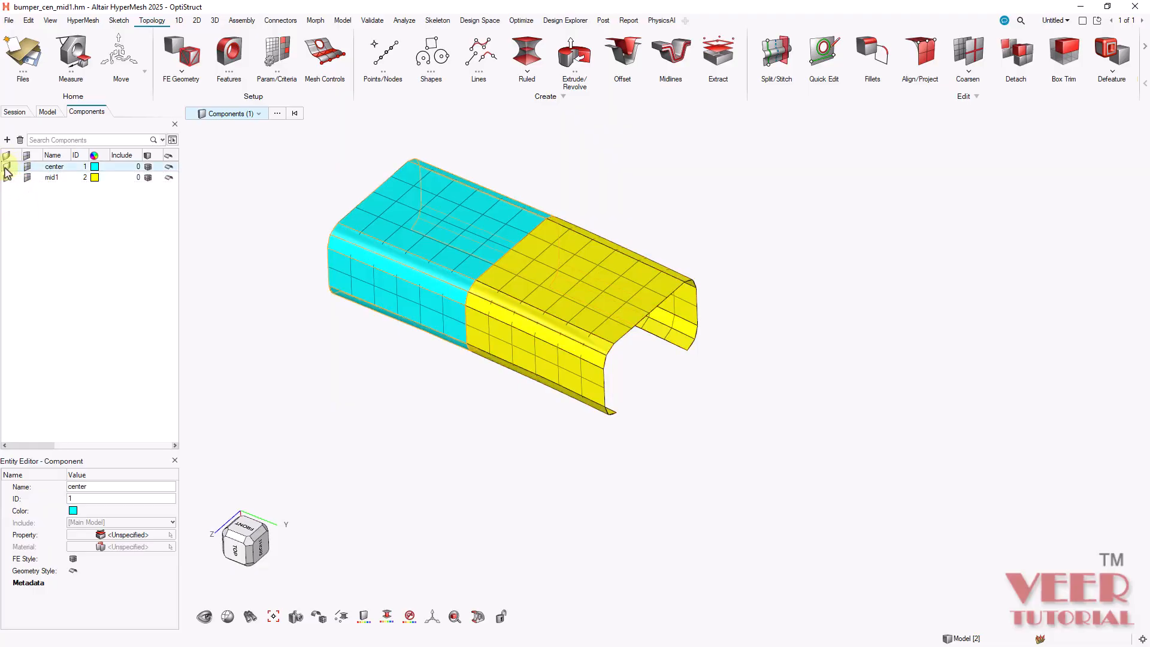
click(6, 167)
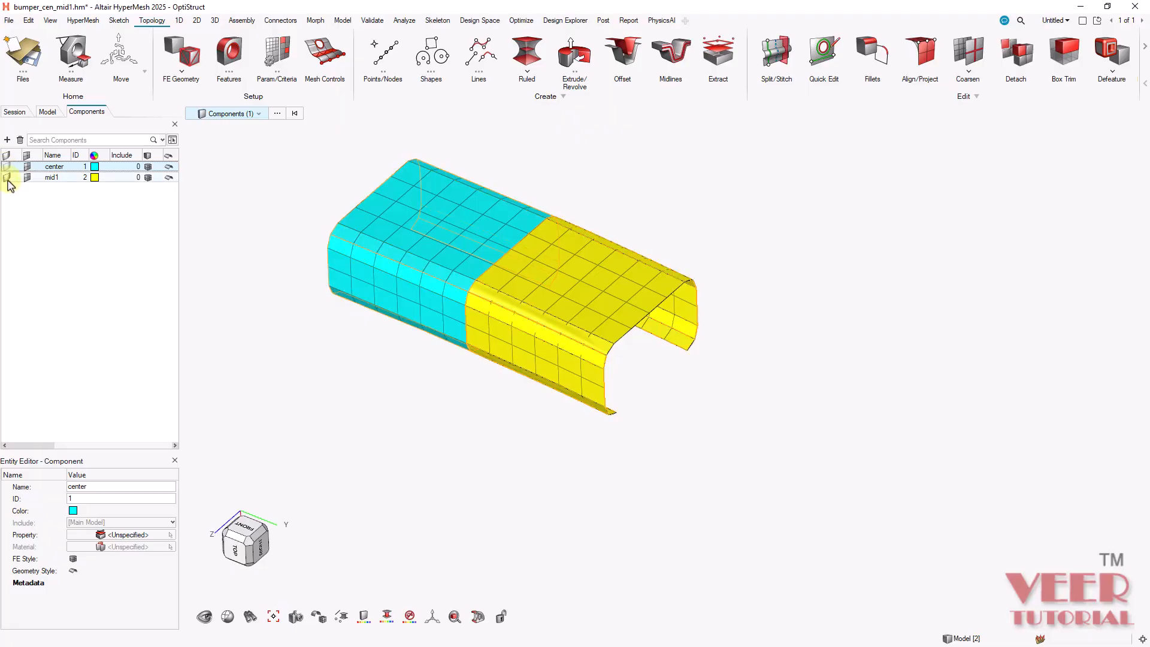
click(7, 177)
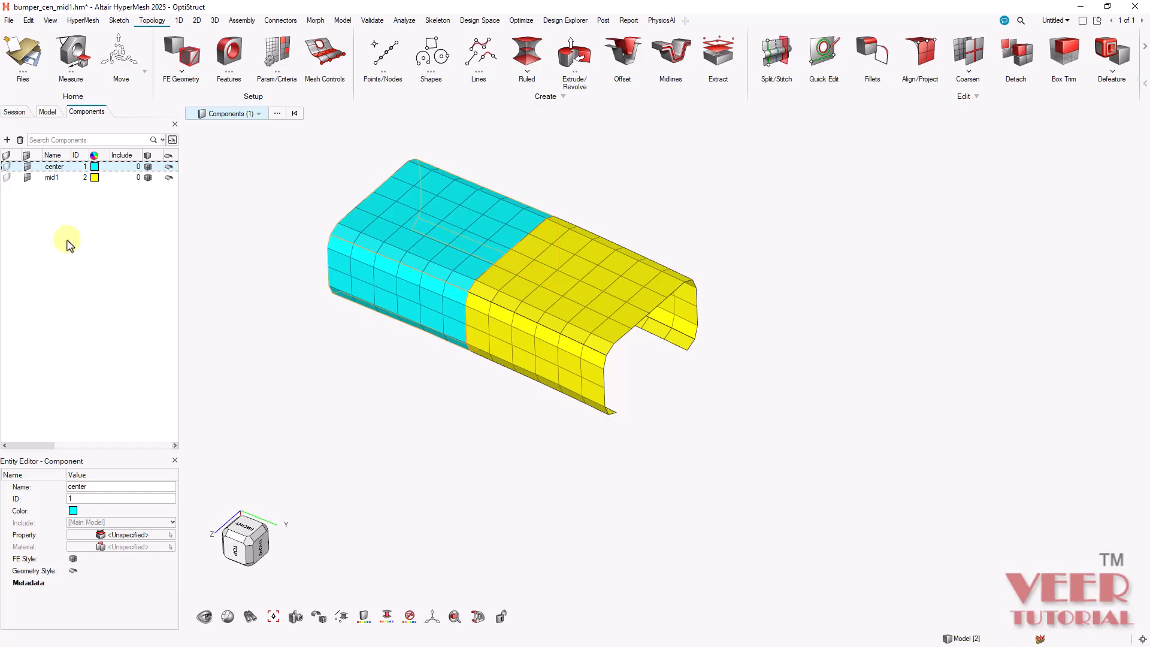
Hide the mesh elements of the center and mid1 components.
click(26, 167)
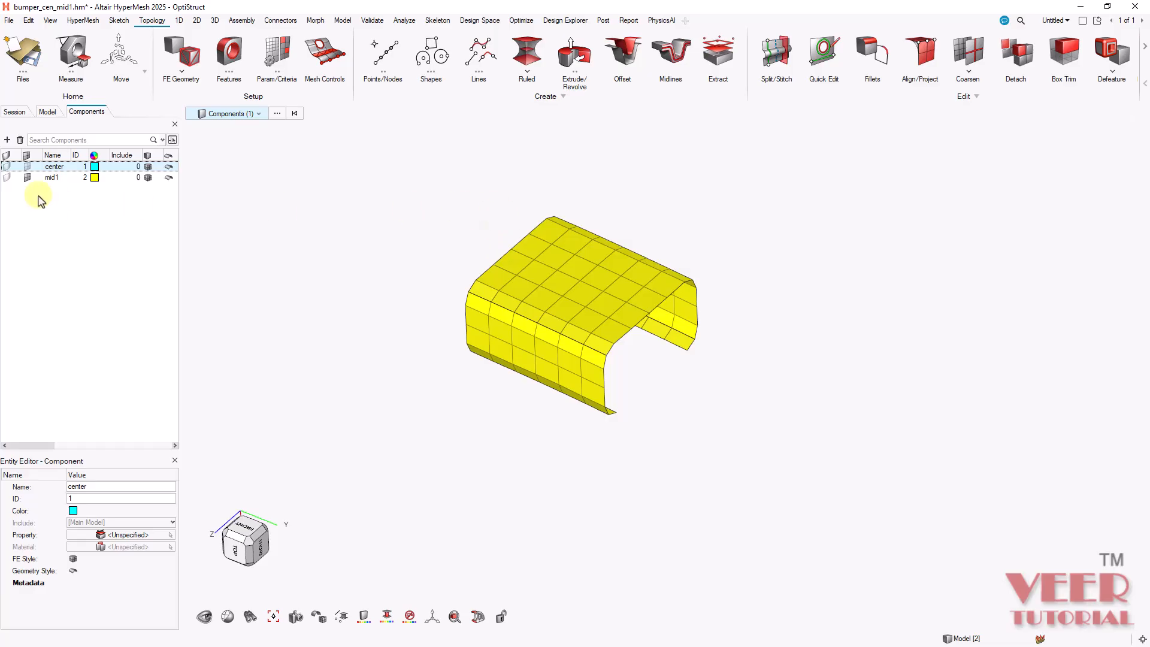
click(57, 179)
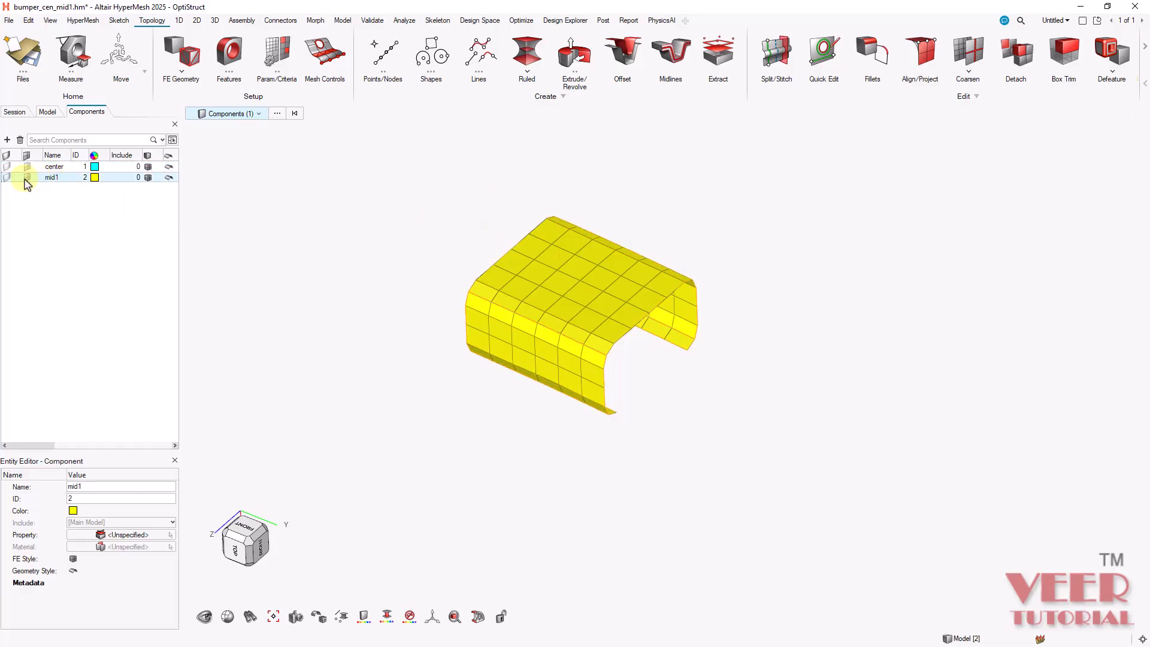
click(27, 177)
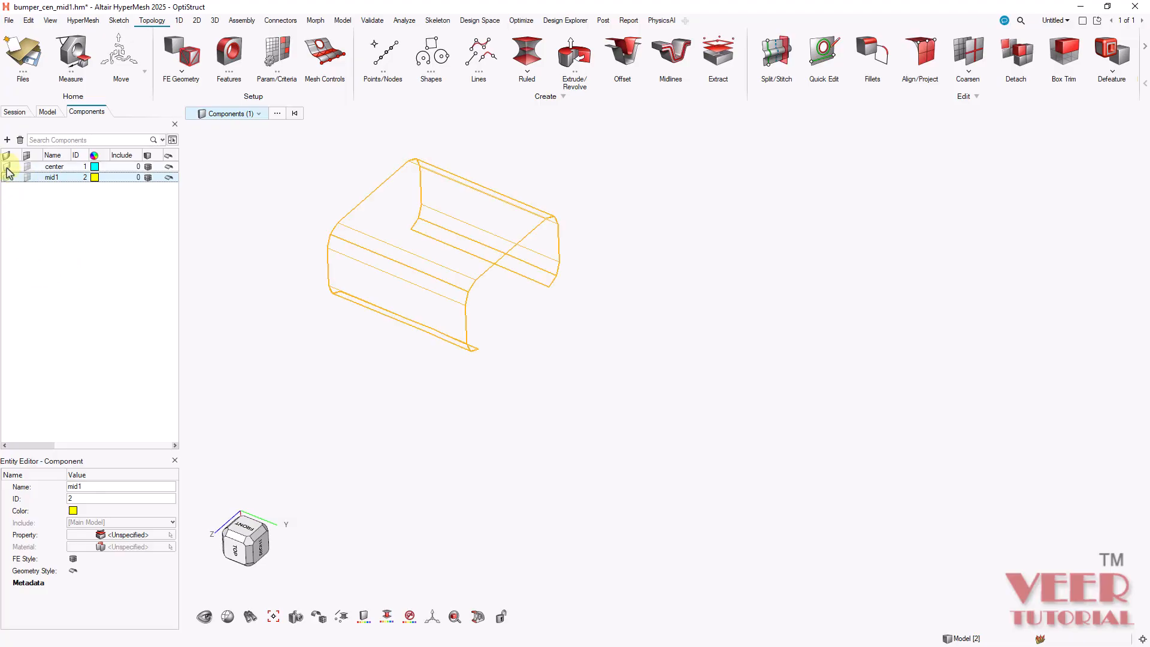
Show the geometry and the mesh elements of both the center and mid1 components again.
click(6, 167)
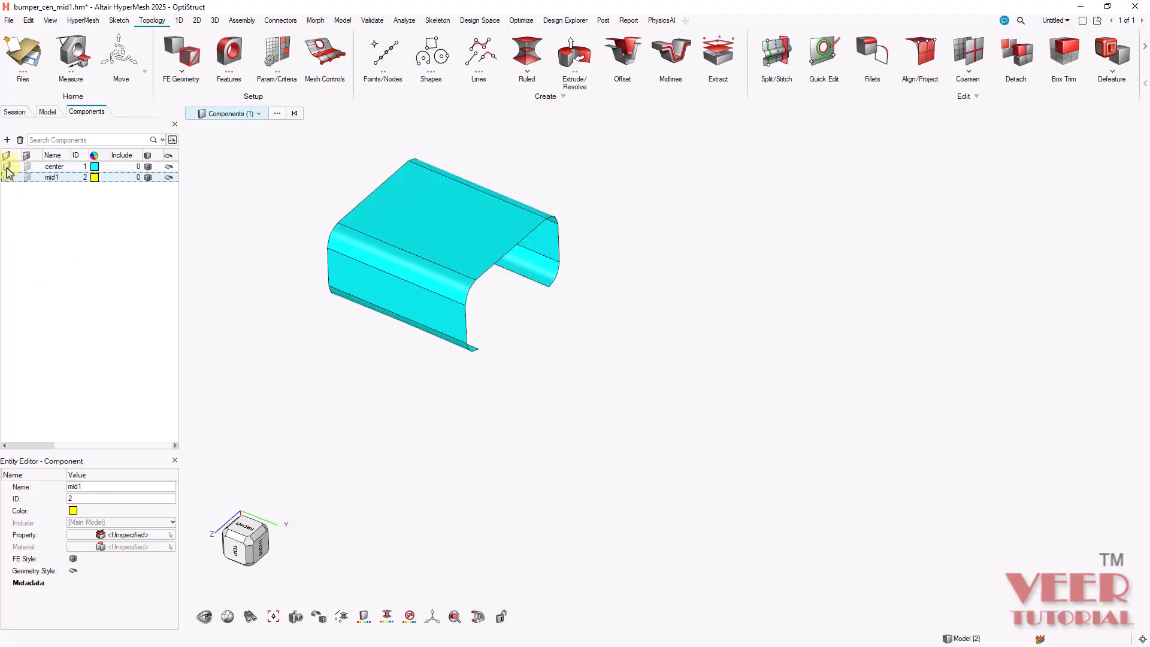
click(6, 178)
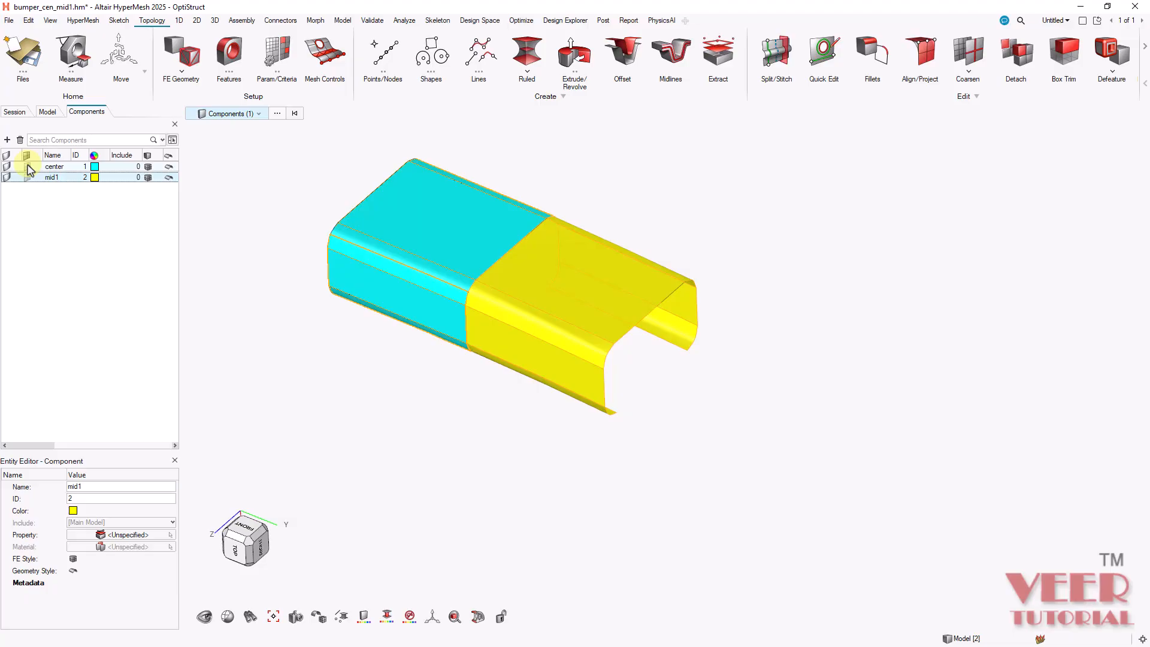
click(27, 167)
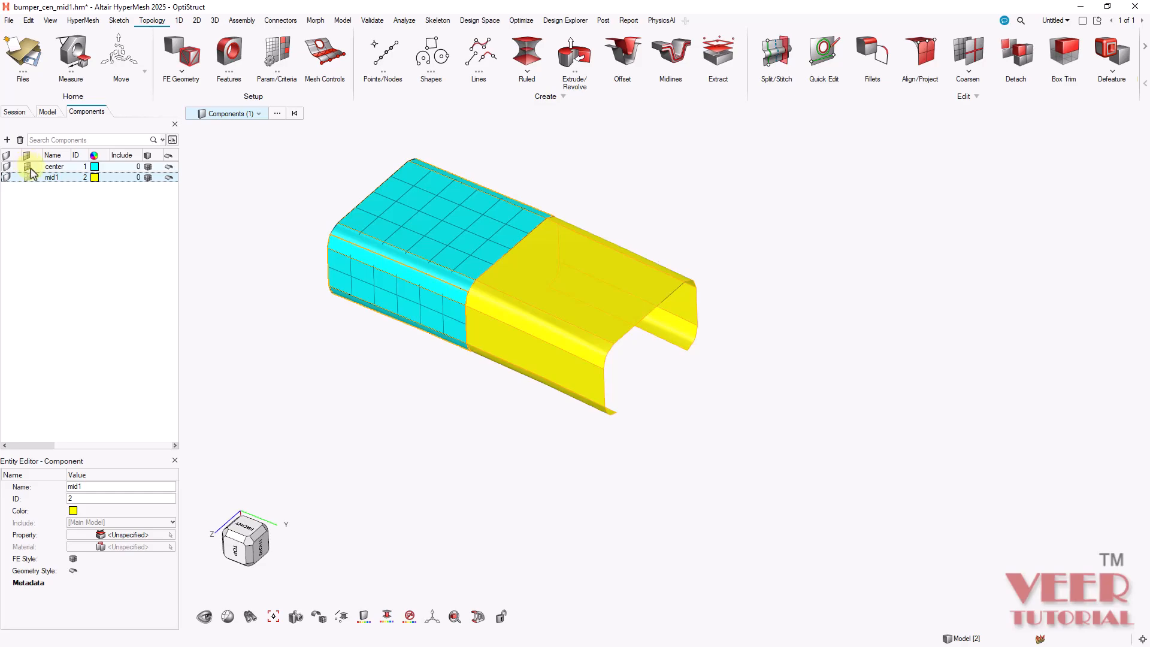
click(27, 177)
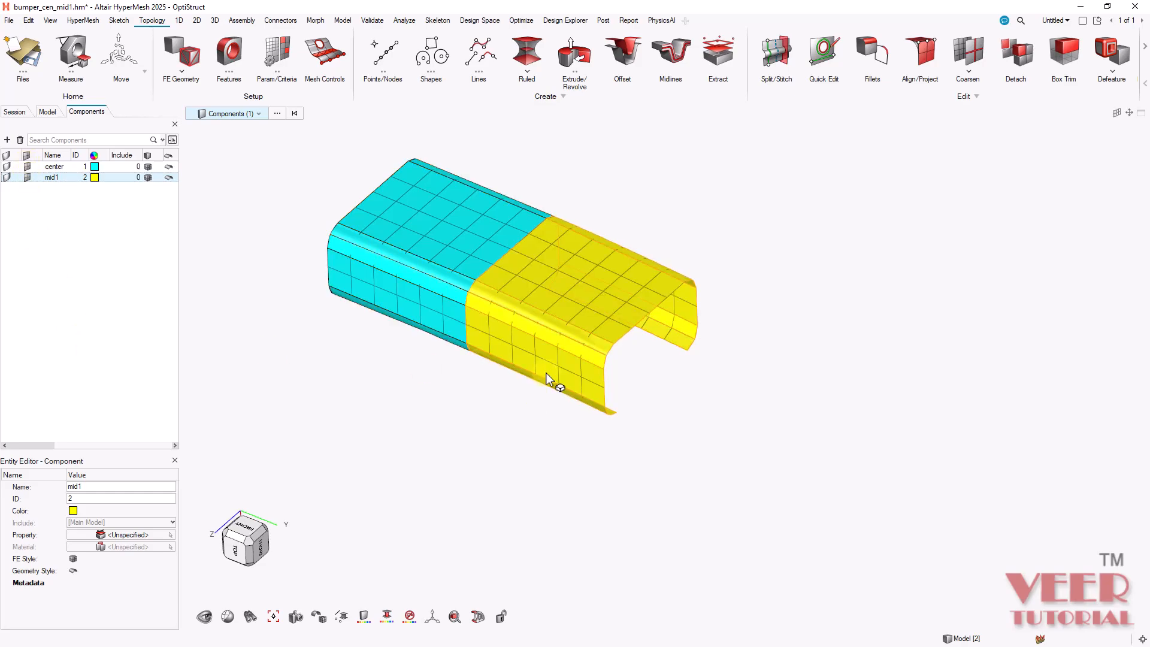
Start a new empty model without saving the current bumper model.
click(8, 21)
mouse_move(33, 60)
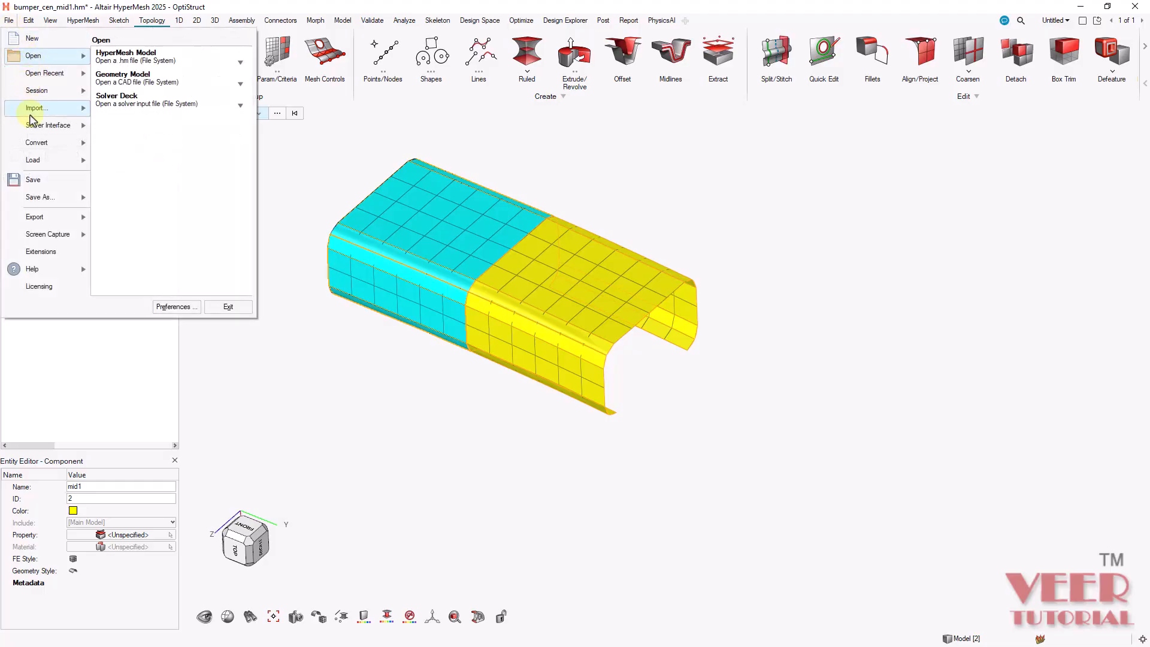
mouse_move(31, 119)
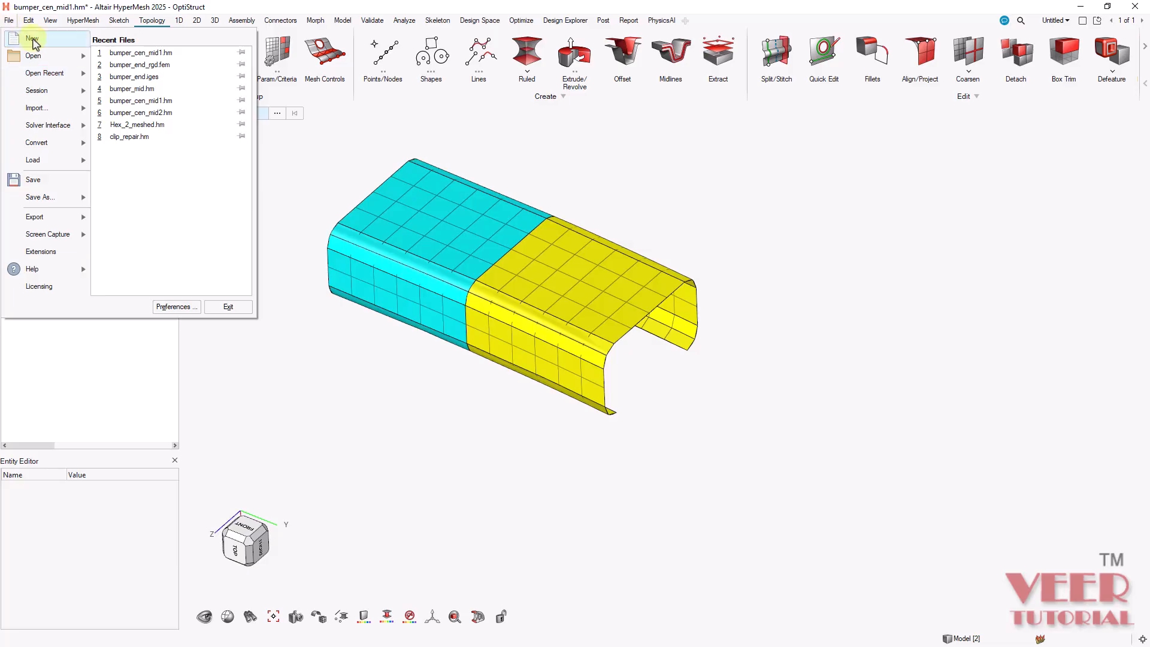
click(33, 40)
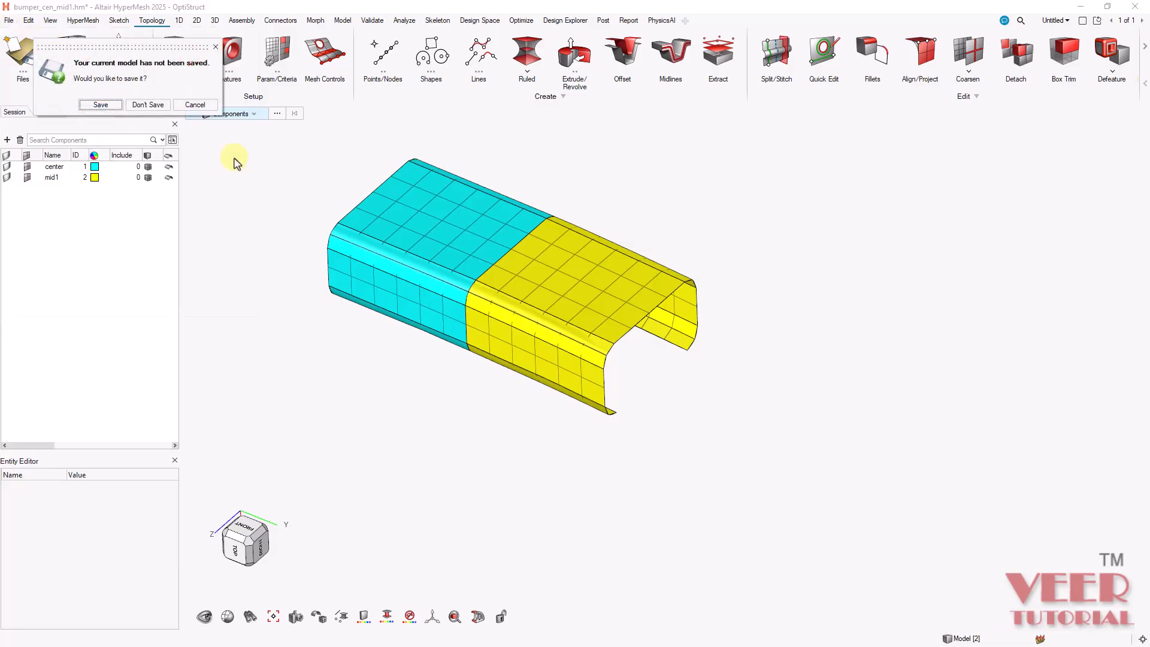
click(143, 104)
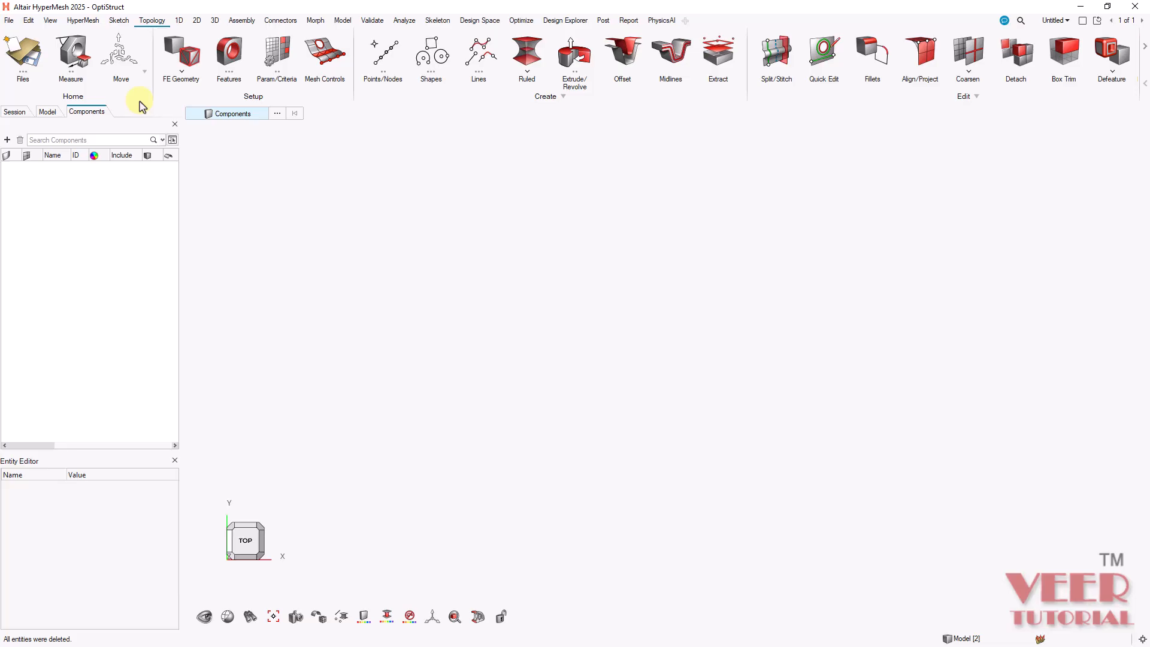
Bring bumper_cen_mid1 from File Explorer into the graphics area and load it as a new model with file type HyperMesh.
key(alt+Tab)
drag(510, 146, 692, 203)
click(692, 277)
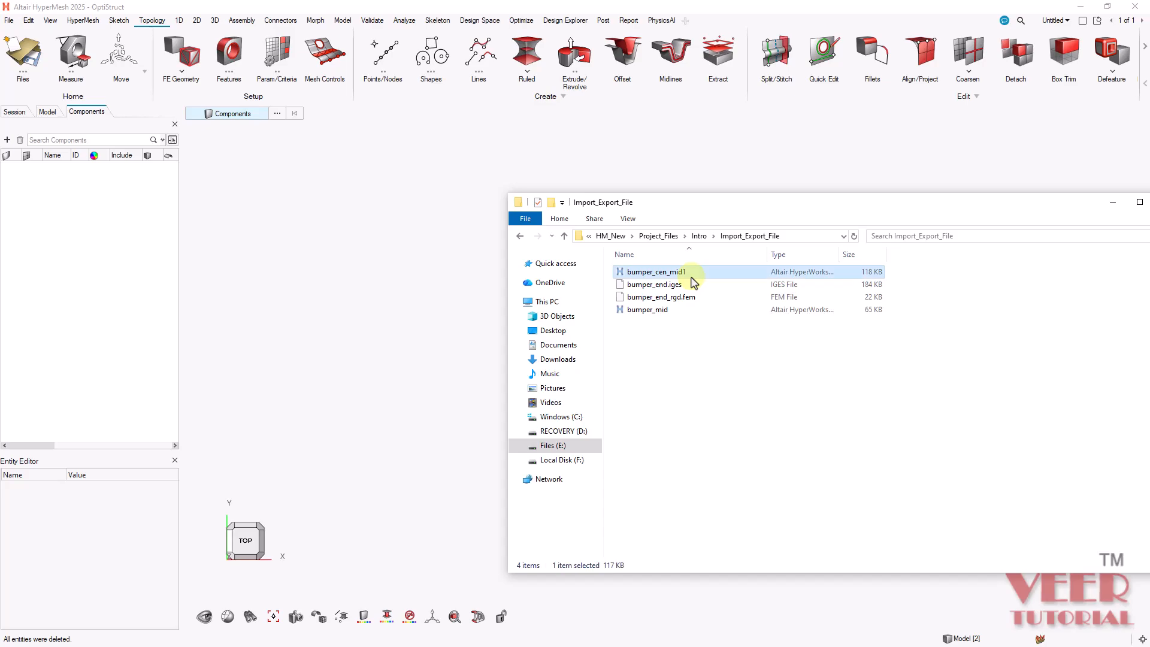
drag(684, 276, 365, 278)
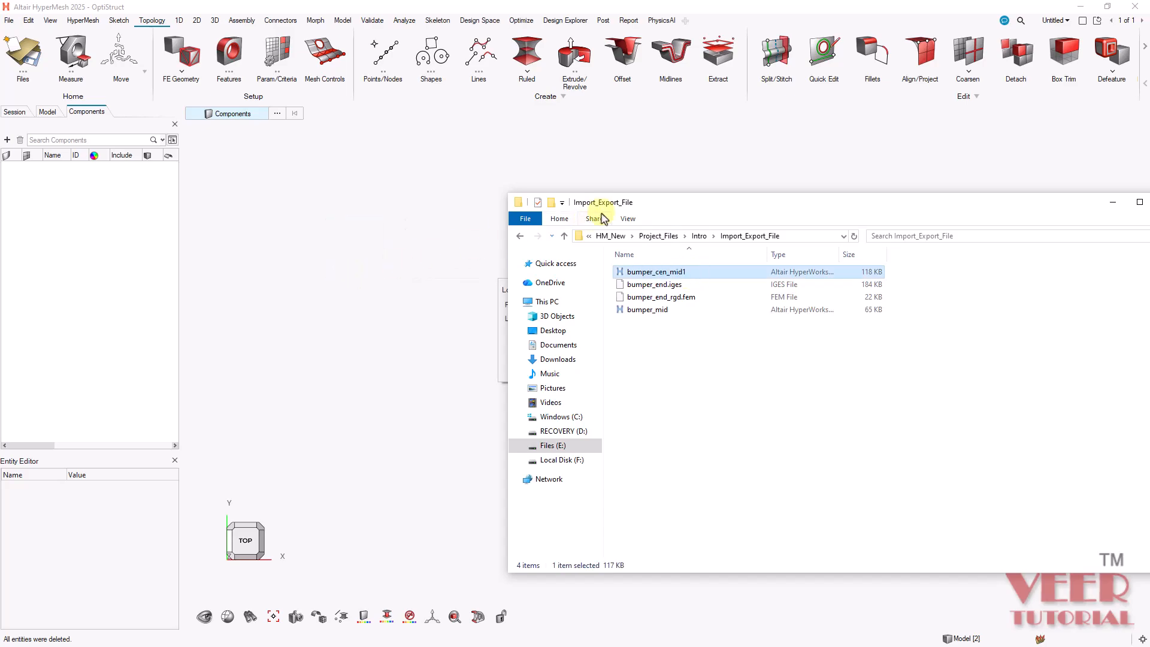
drag(663, 206, 863, 197)
drag(547, 285, 439, 267)
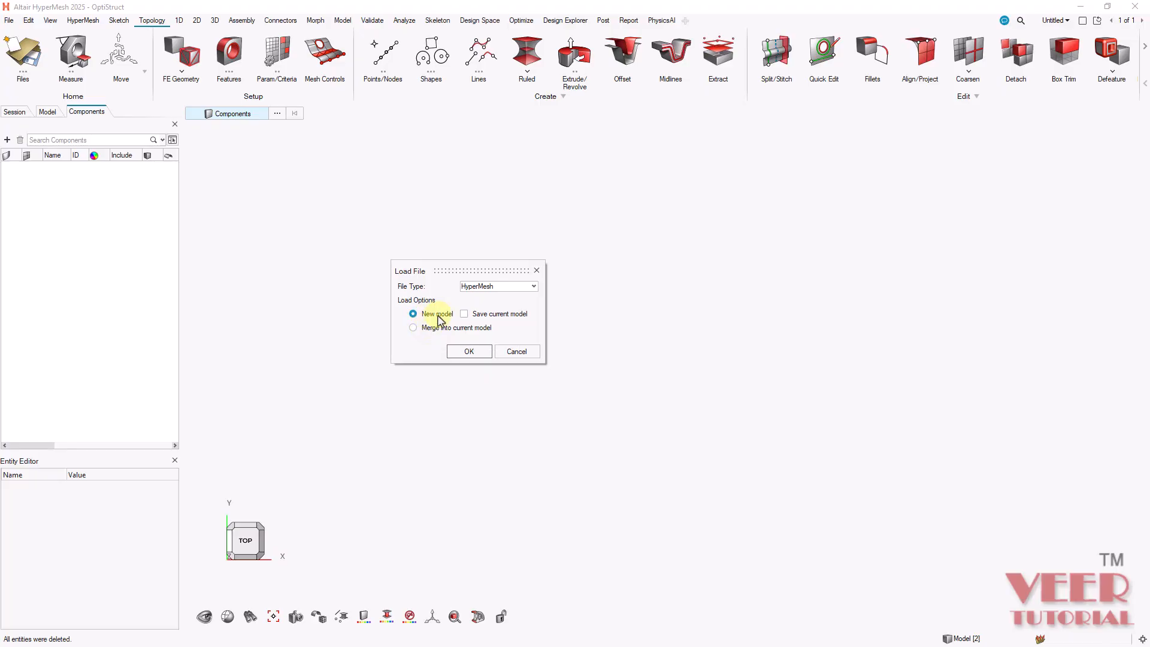
click(470, 352)
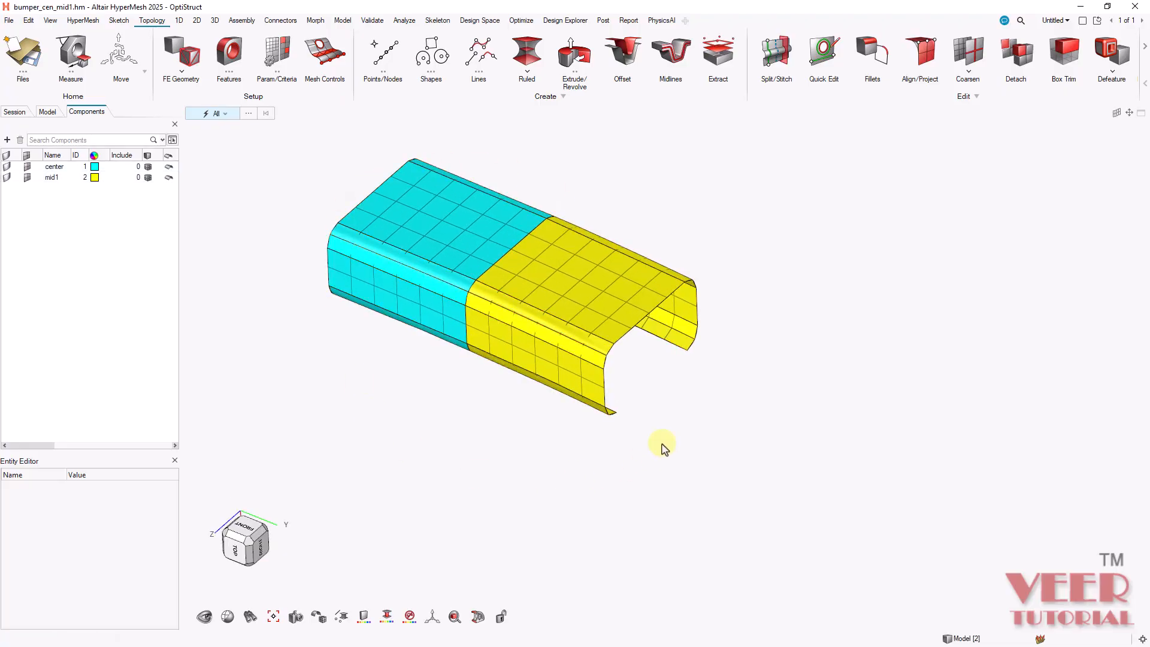
Bring bumper_mid from File Explorer into the graphics area and merge it into the current model as a HyperMesh file, keeping the offered import options.
key(alt+Tab)
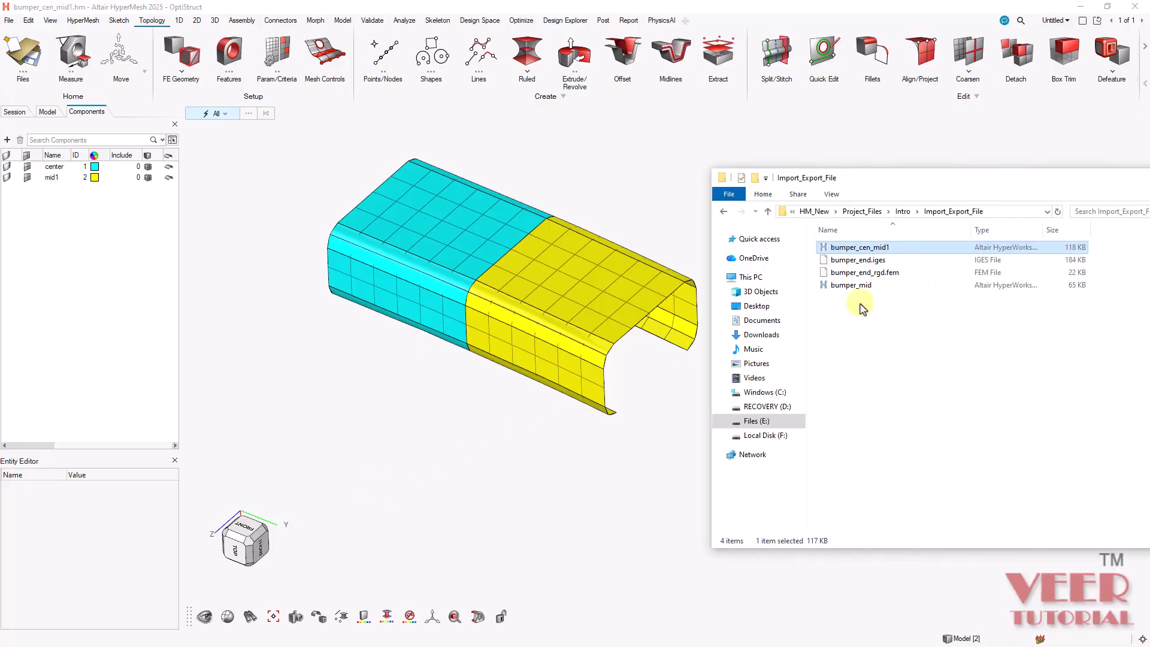
click(866, 286)
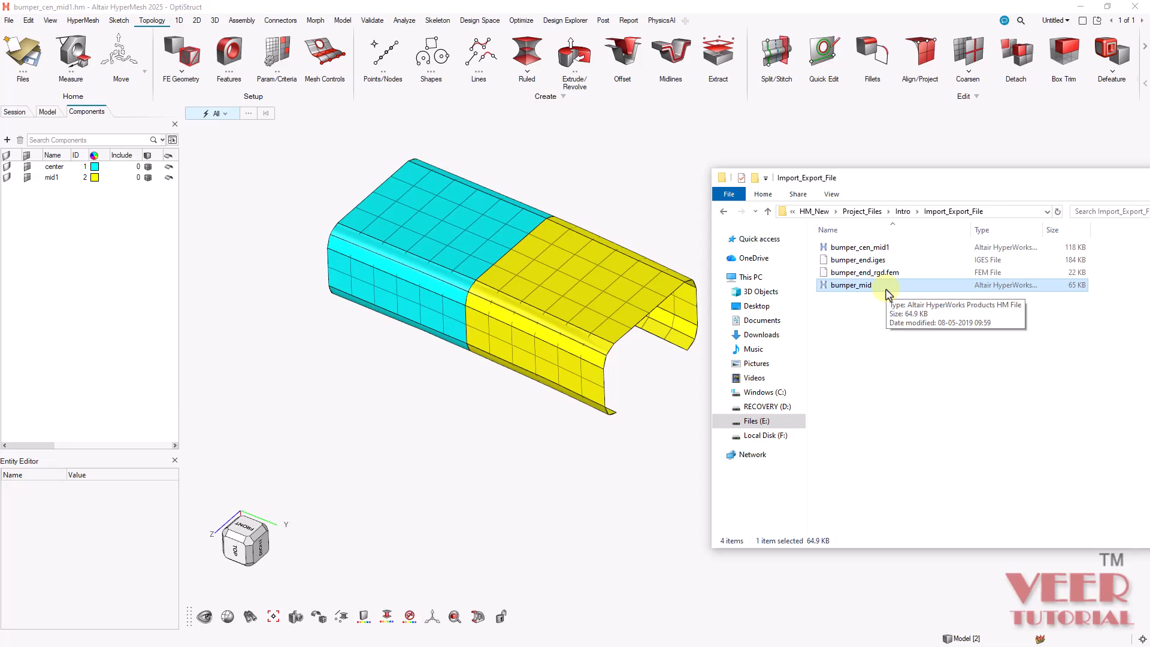
drag(886, 293, 284, 272)
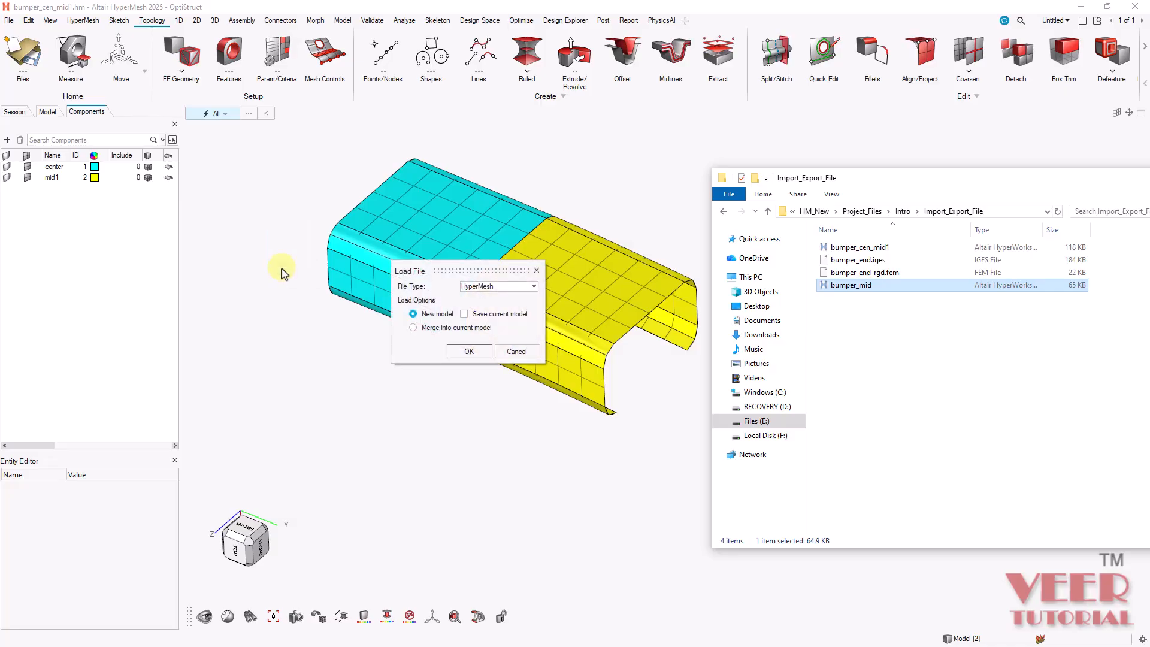
click(453, 328)
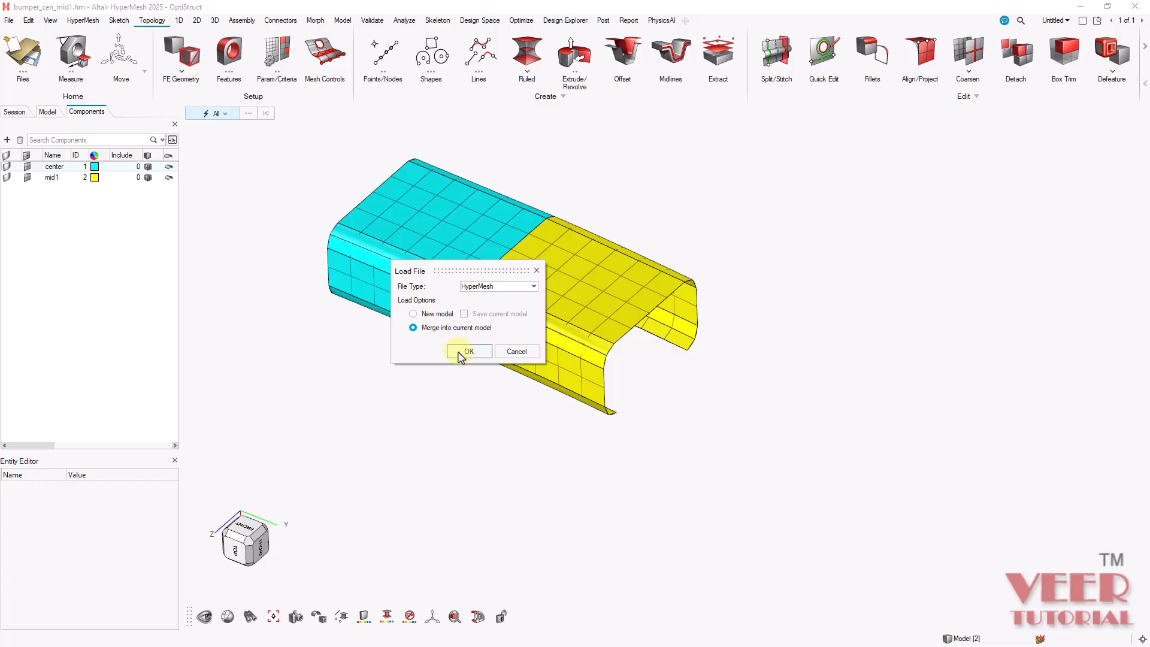
click(461, 353)
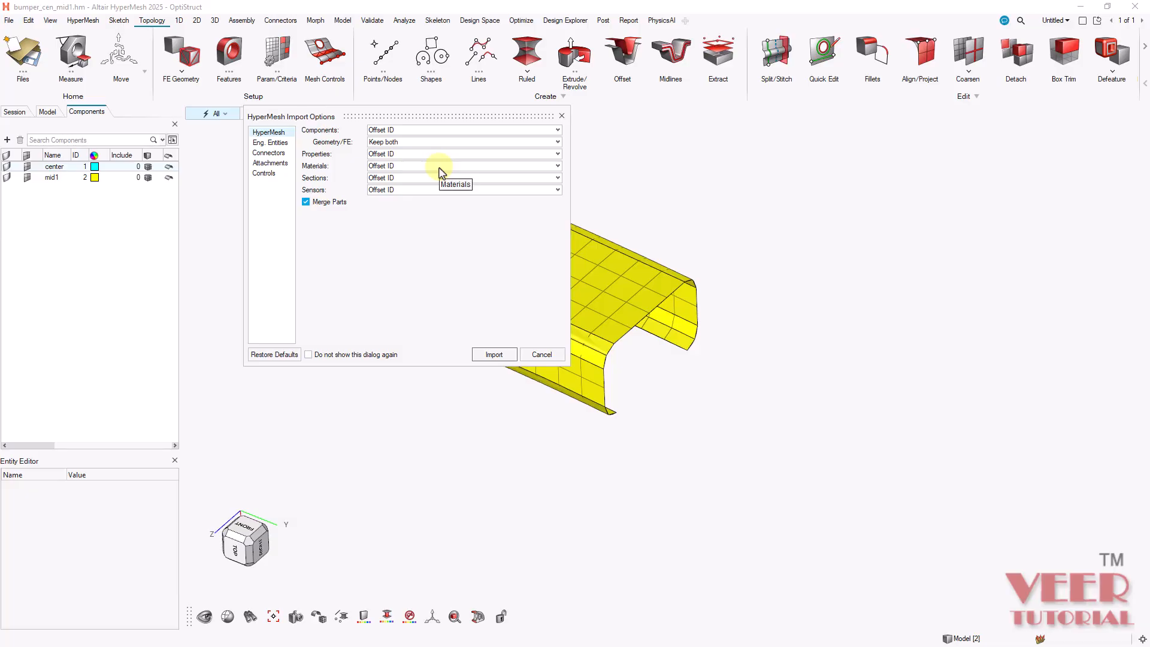
click(492, 356)
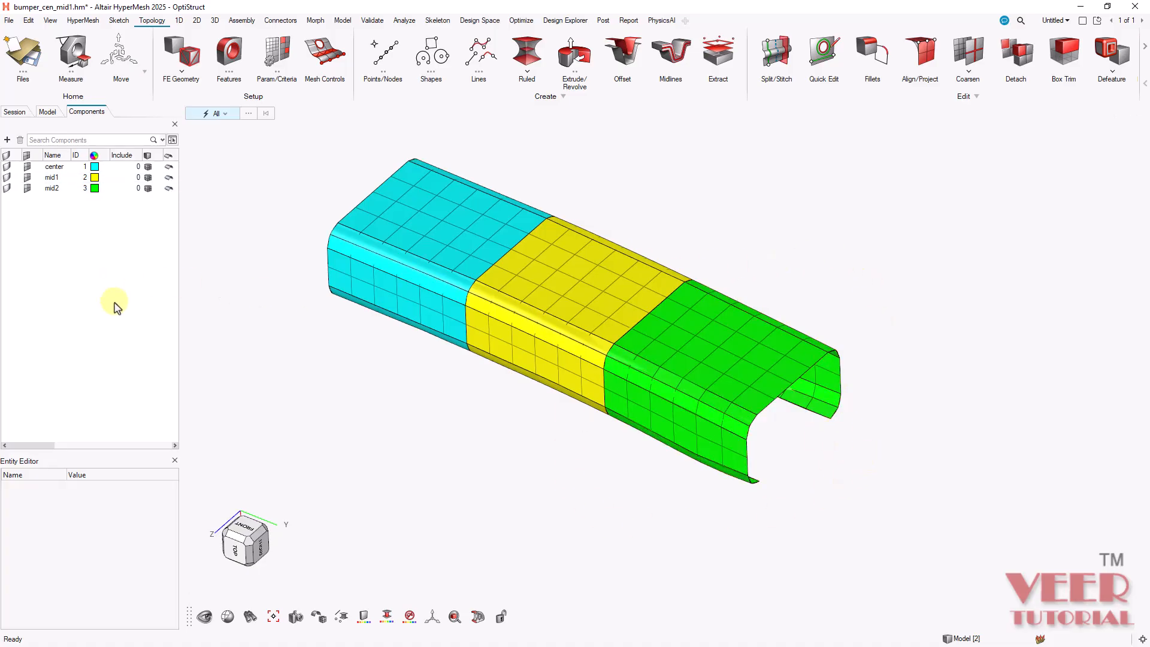
Inspect the mid2 component by switching its mesh elements and its geometry off and on.
click(51, 188)
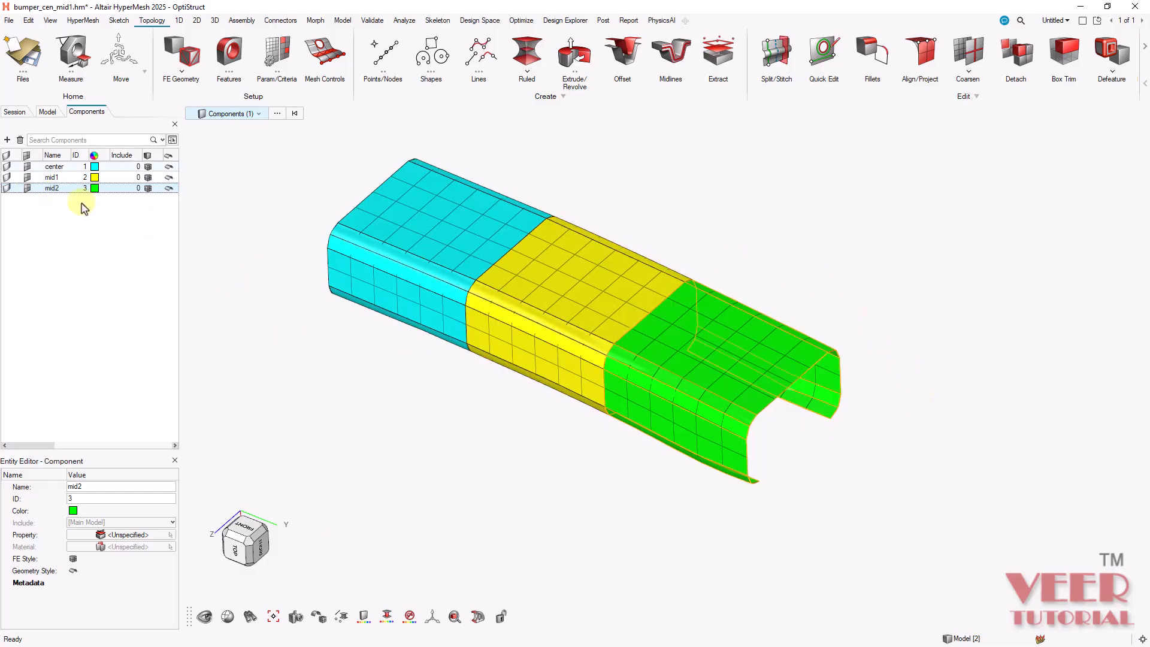
click(27, 188)
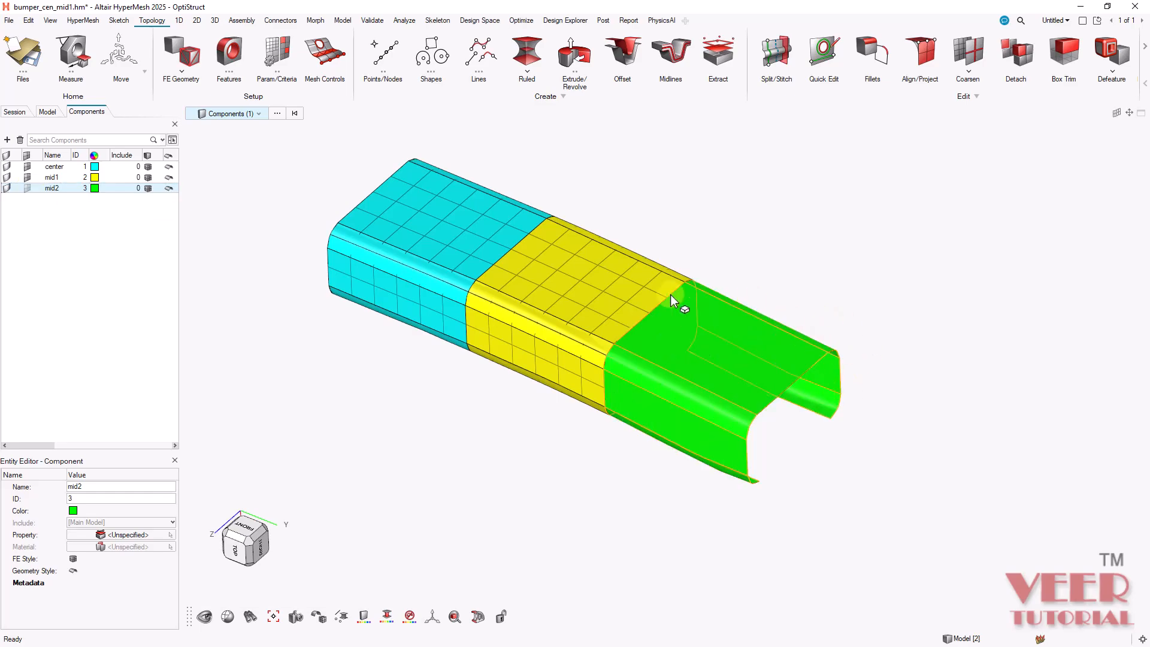
click(6, 190)
click(7, 189)
click(27, 188)
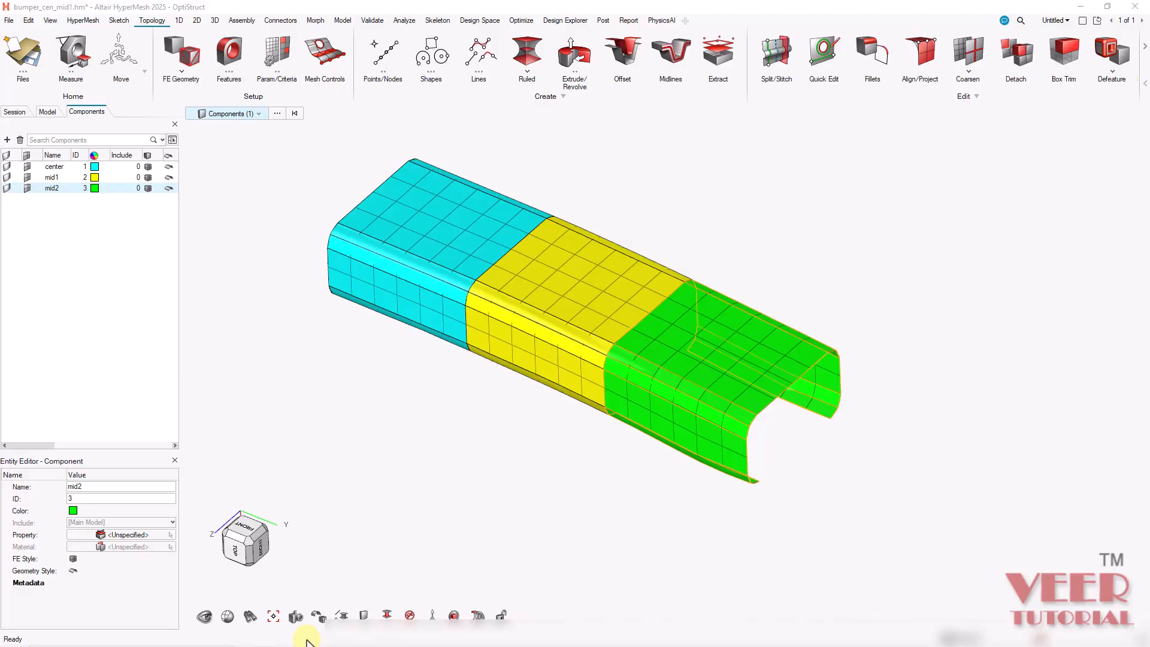
Bring bumper_end.iges from File Explorer and merge it into the current model as Geometry, with hierarchy as Parts and components split by Body.
key(super)
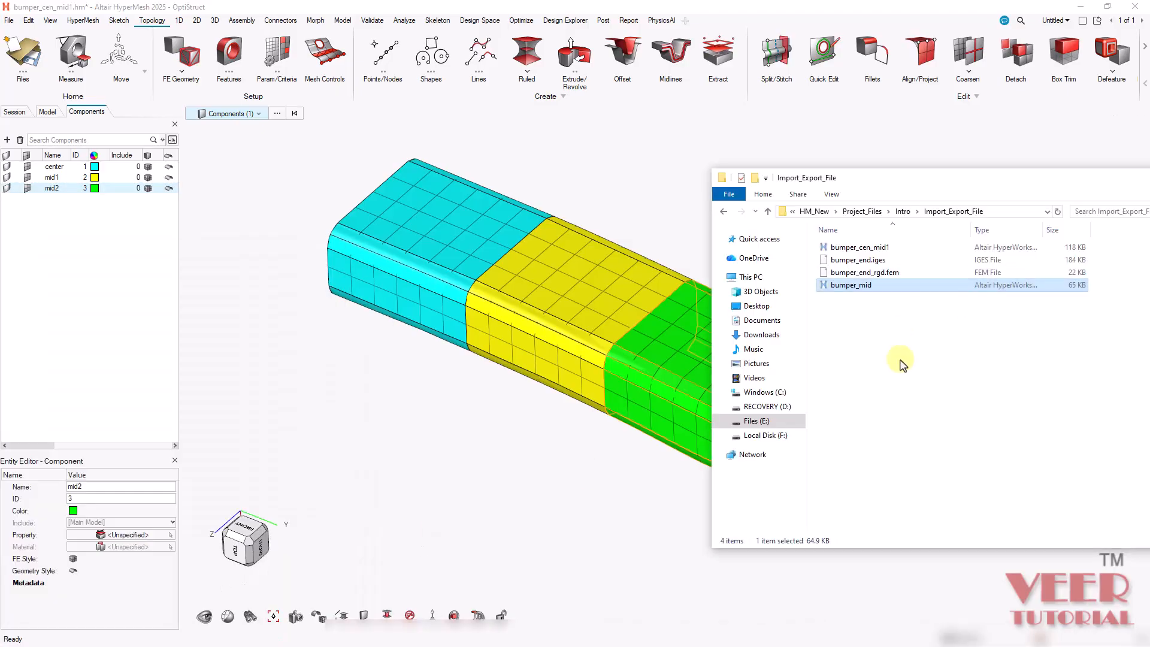
click(892, 261)
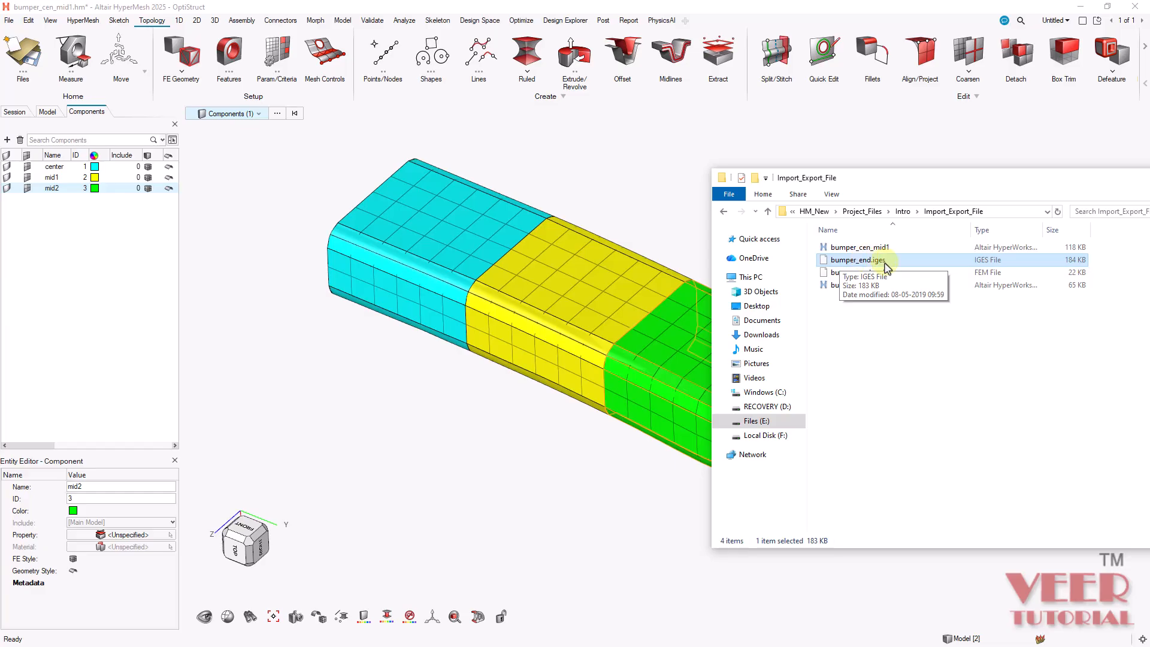
drag(857, 264, 277, 333)
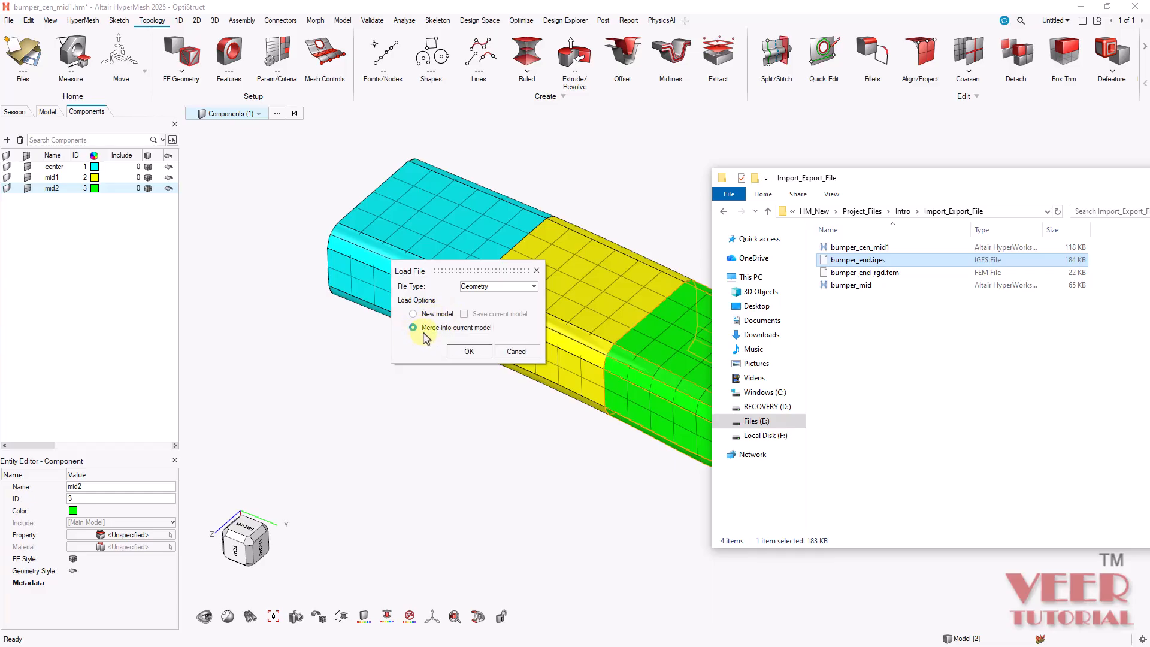
click(469, 352)
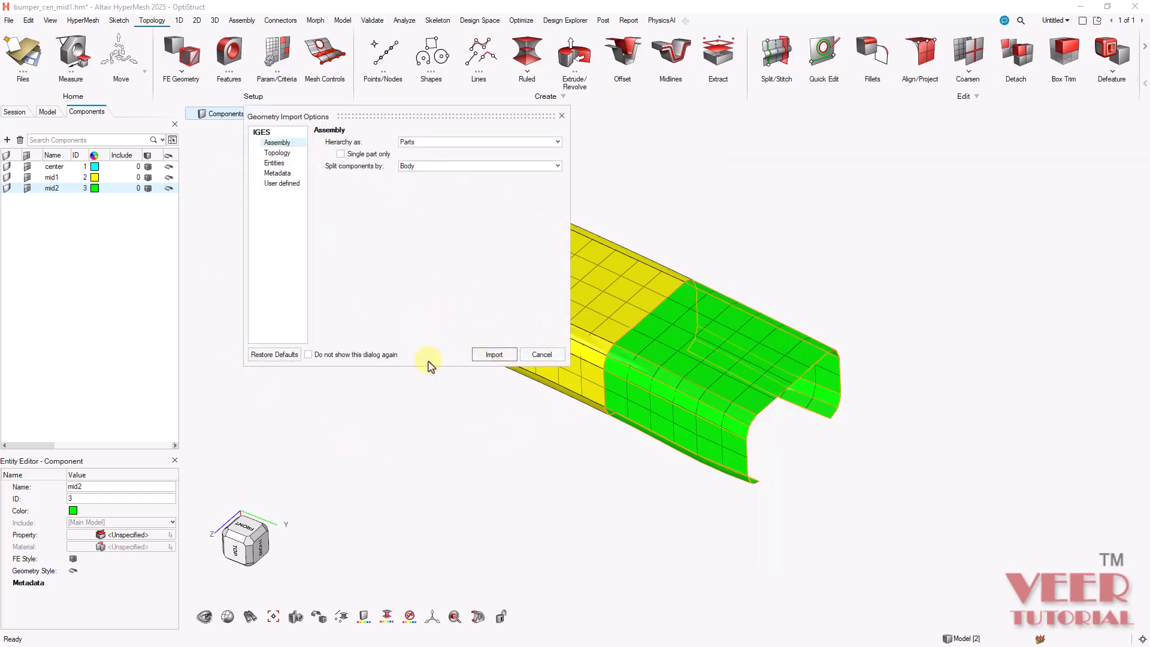
click(493, 354)
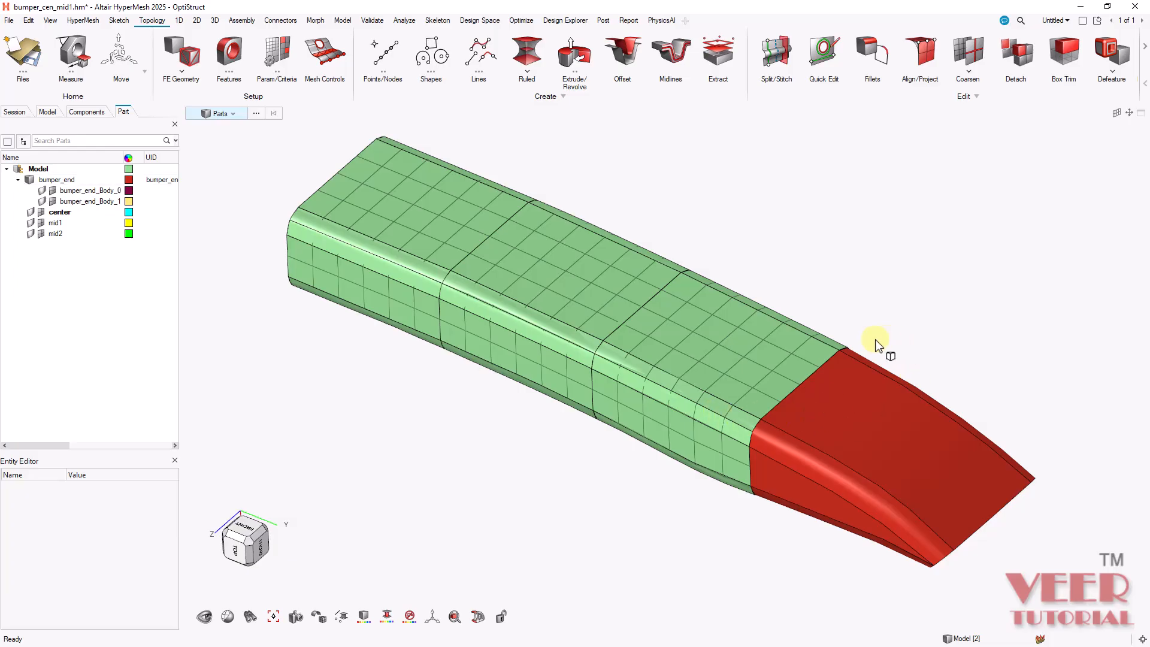
Examine which surfaces of the bumper end belong to the bumper_end_Body_0 and bumper_end_Body_1 components.
click(79, 113)
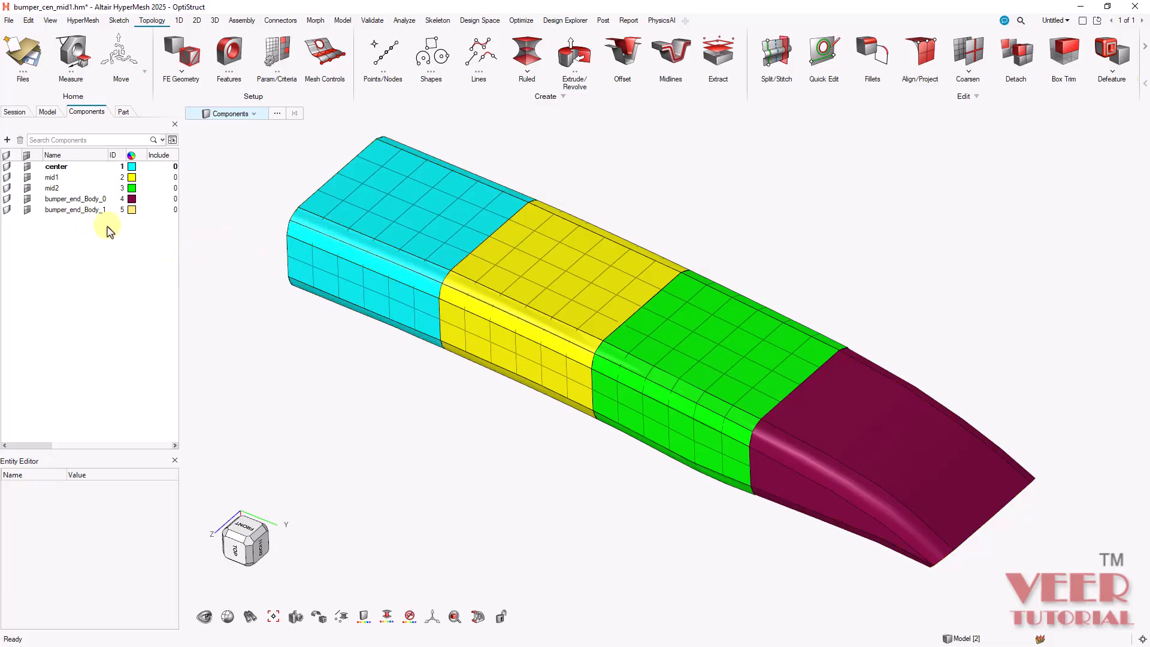
click(62, 200)
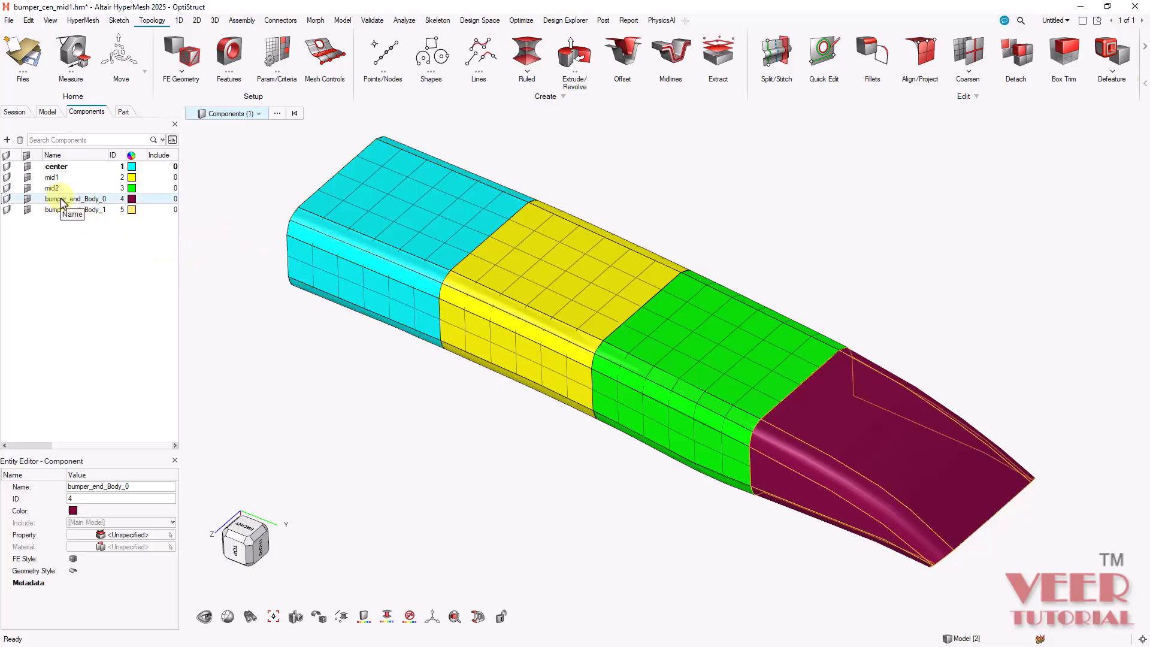
ctrl+drag(908, 217, 499, 411)
scroll(678, 409, up, 5)
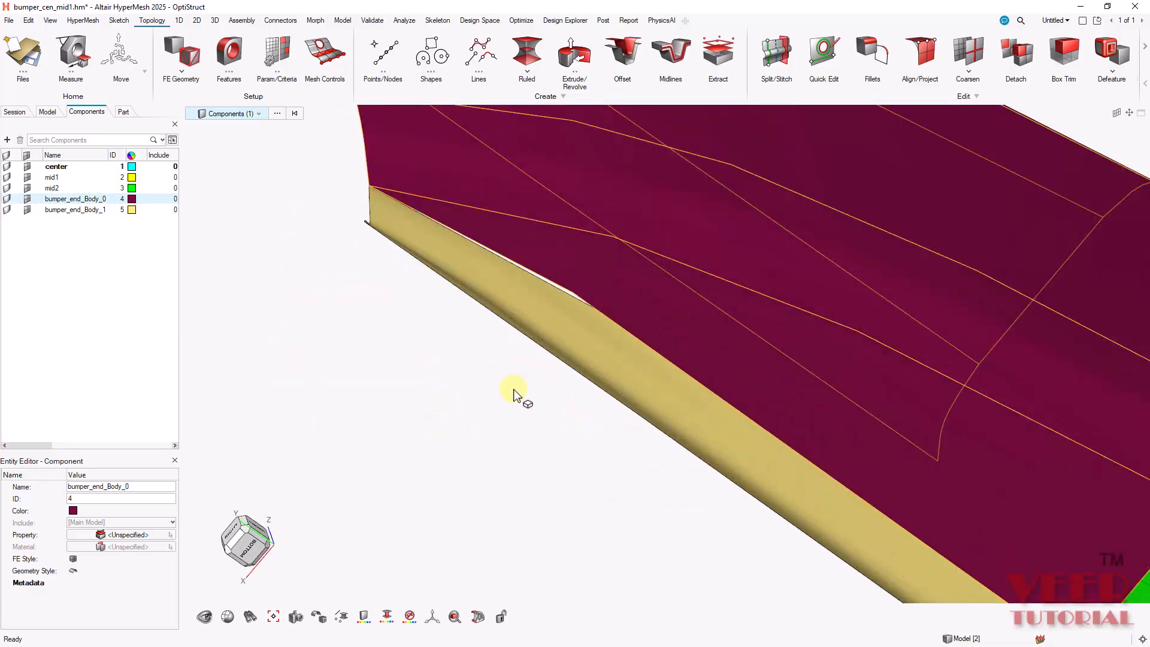
scroll(558, 376, down, 5)
ctrl+drag(586, 366, 616, 169)
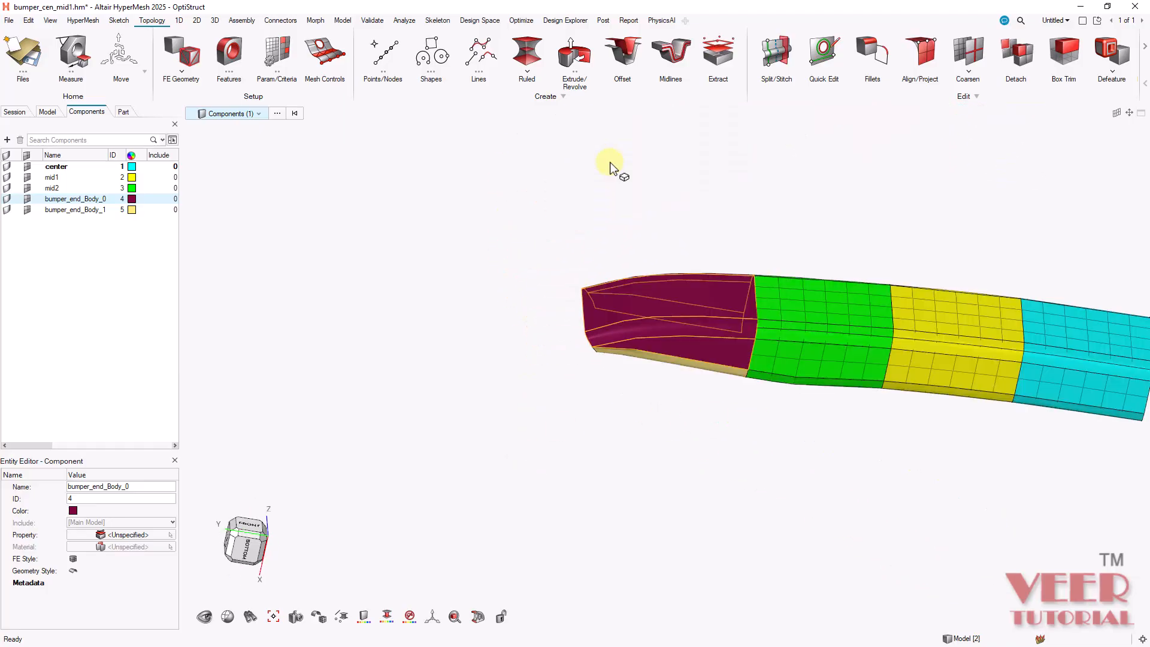
scroll(776, 337, up, 3)
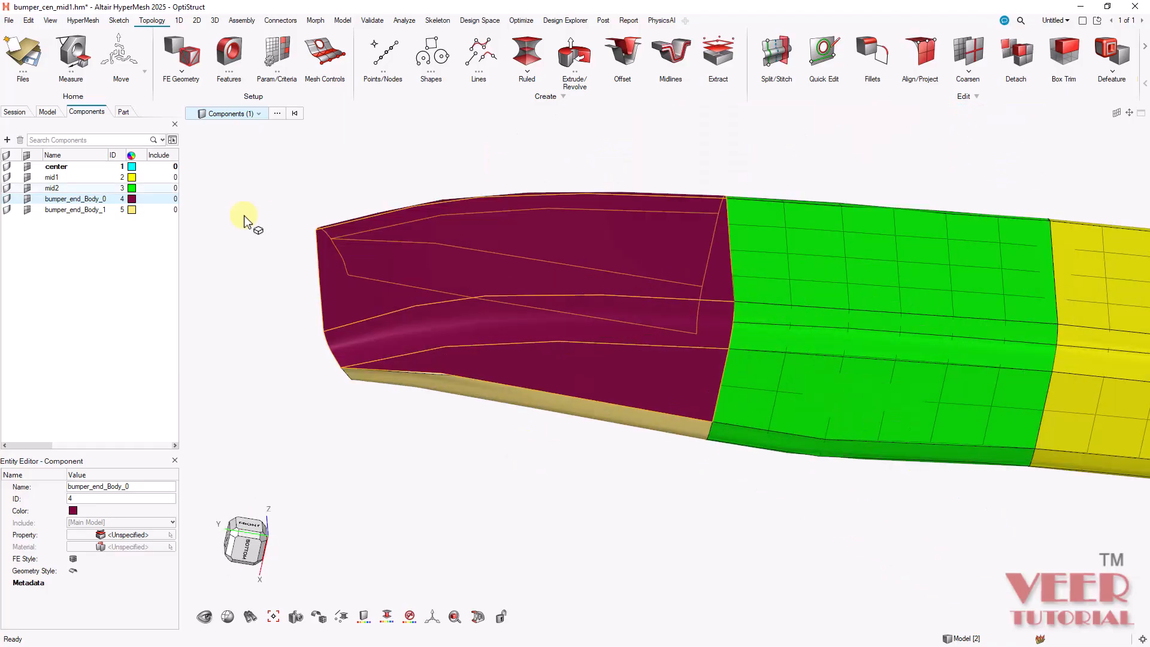
click(67, 207)
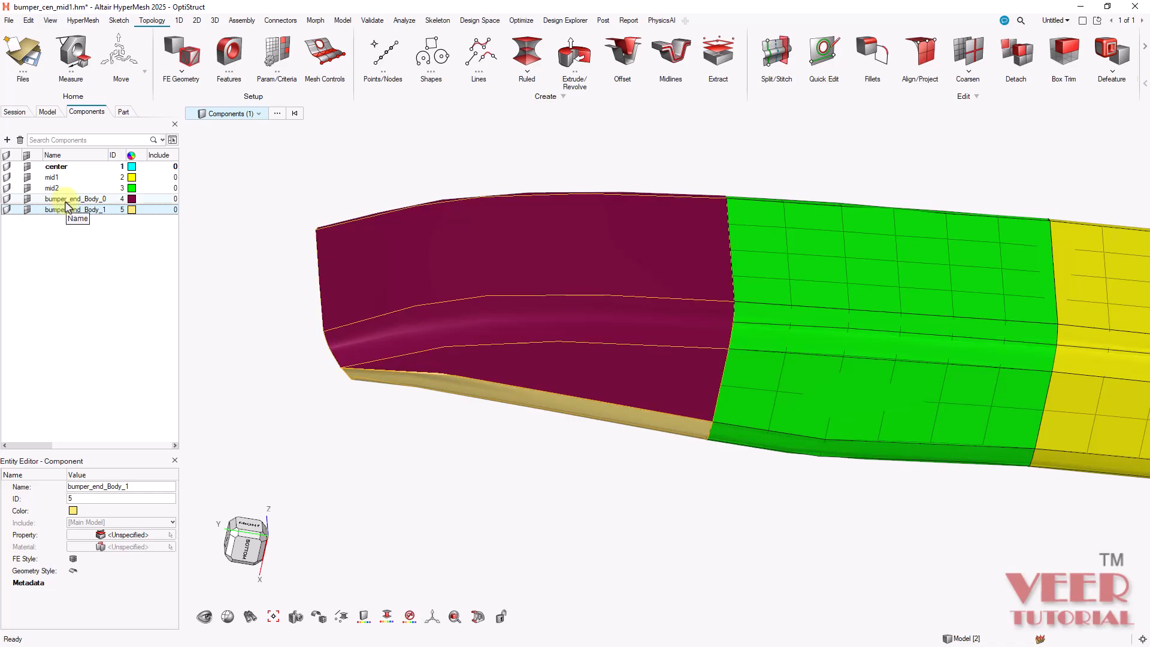
Isolate the bumper_end_Body_0 and bumper_end_Body_1 components and view them from another side.
click(66, 200)
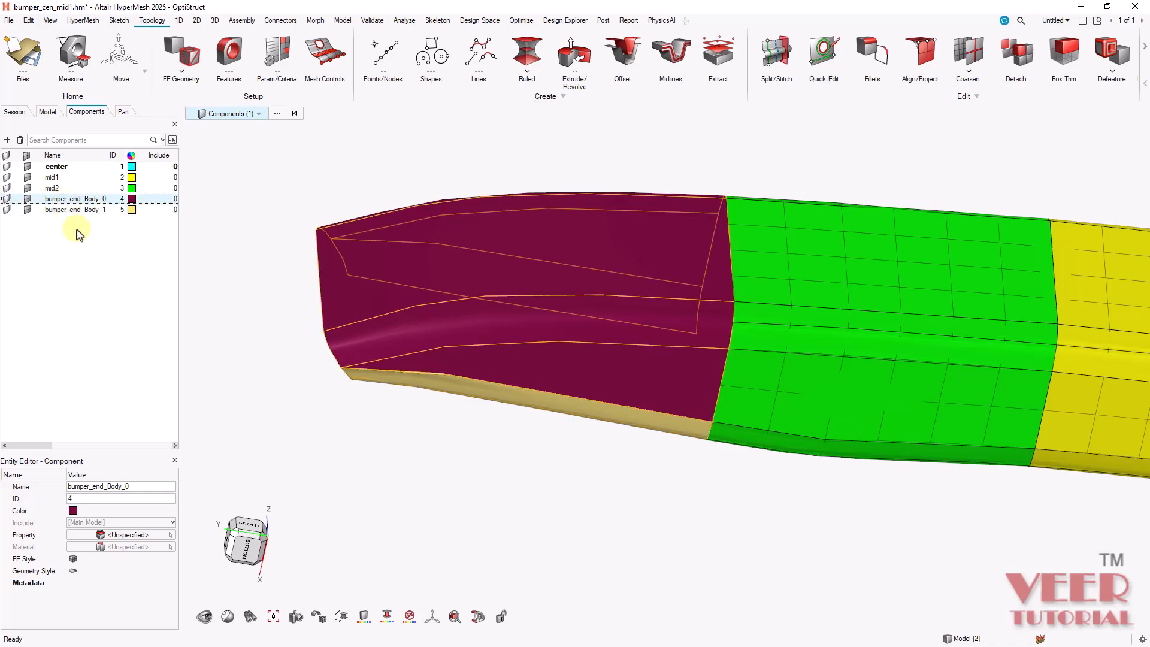
ctrl+click(77, 211)
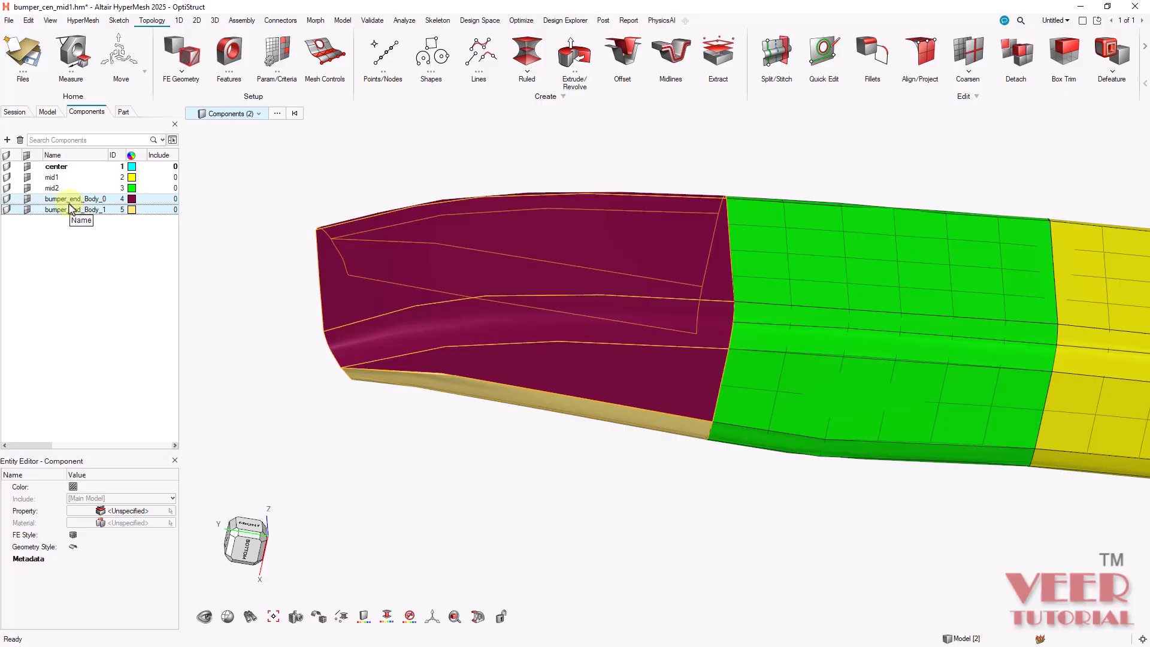
right_click(71, 207)
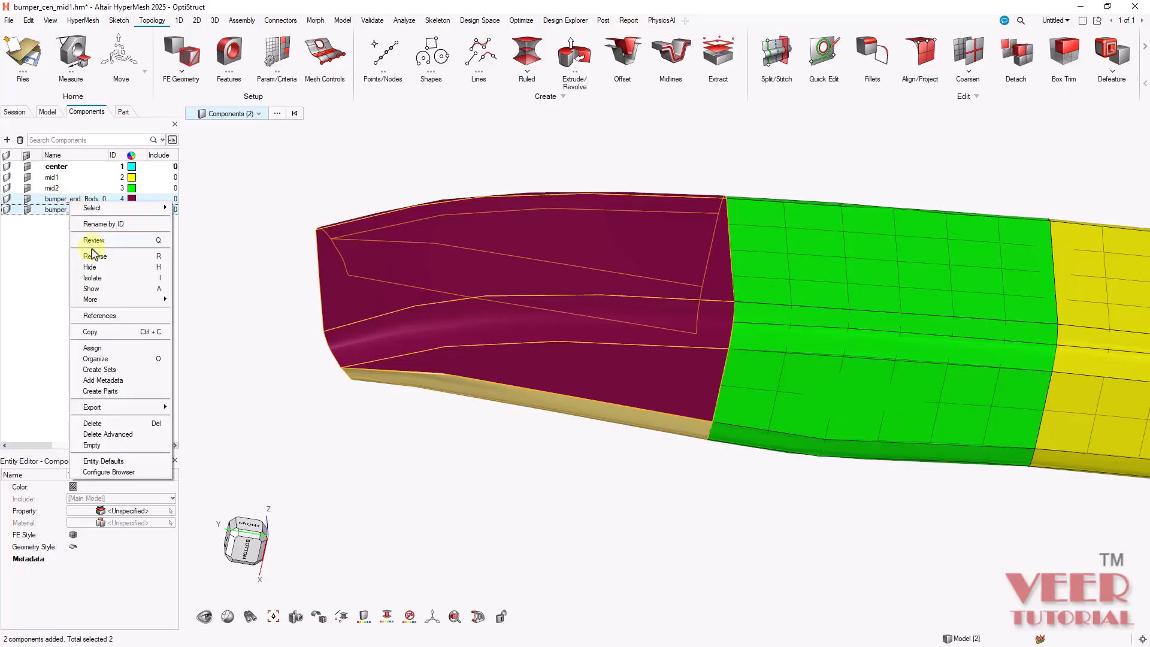
click(96, 277)
click(834, 348)
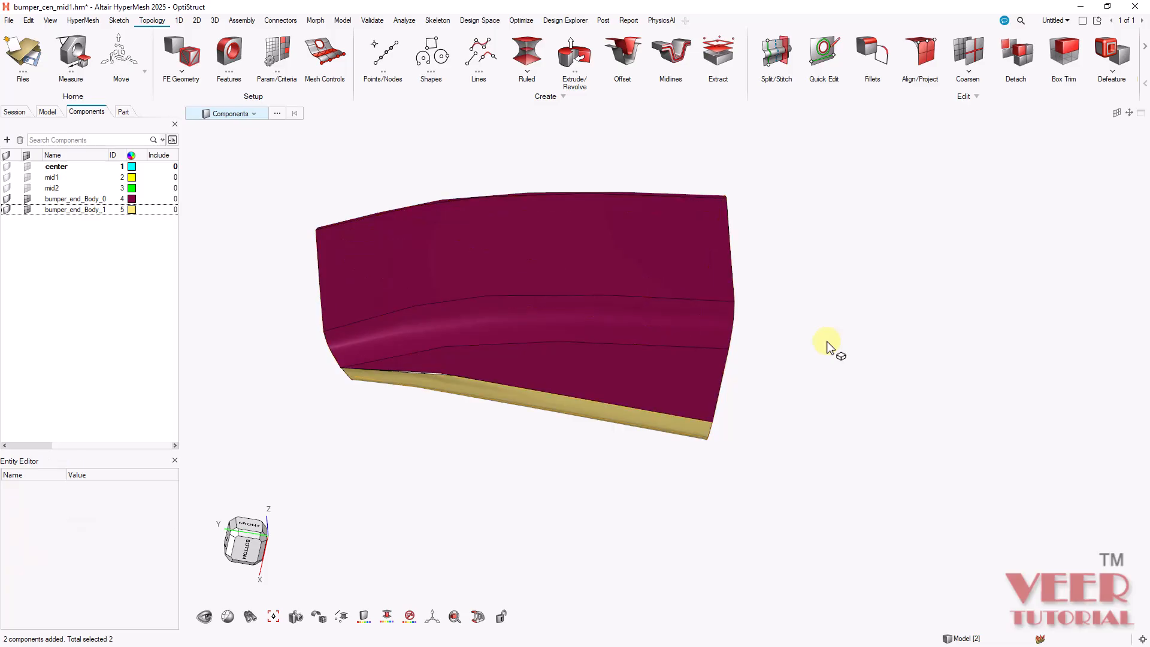
middle_drag(775, 339, 616, 325)
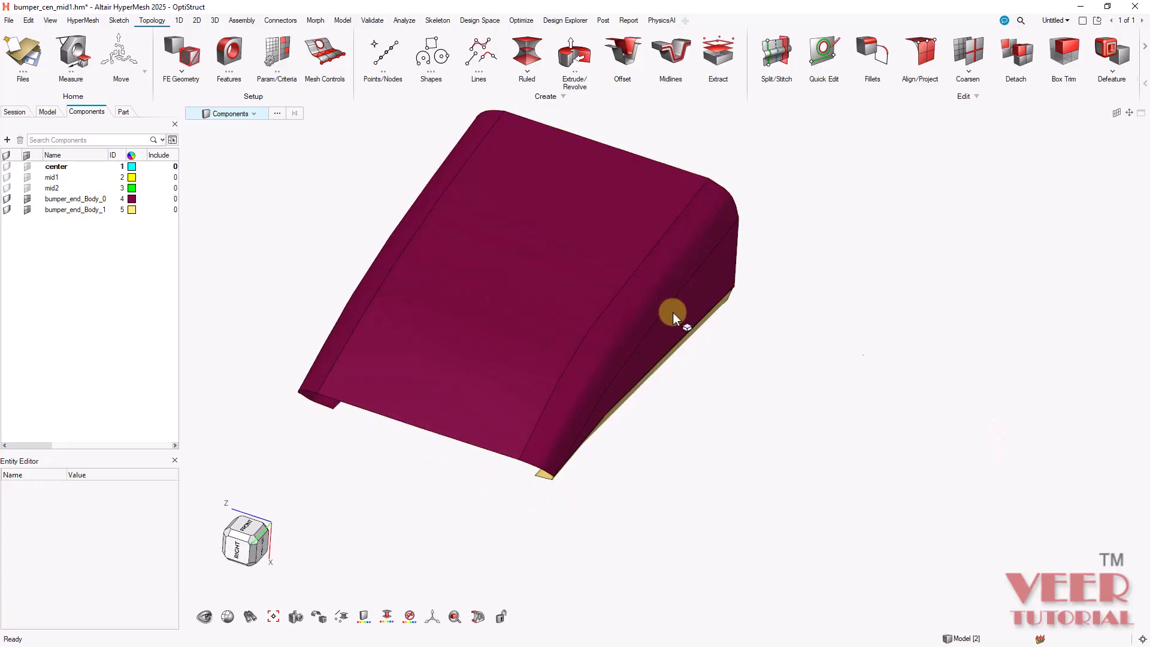
Hide the geometry of both bumper_end bodies and toggle their element display to check whether they contain a mesh.
click(6, 199)
click(7, 210)
click(27, 199)
click(28, 200)
click(27, 210)
click(27, 210)
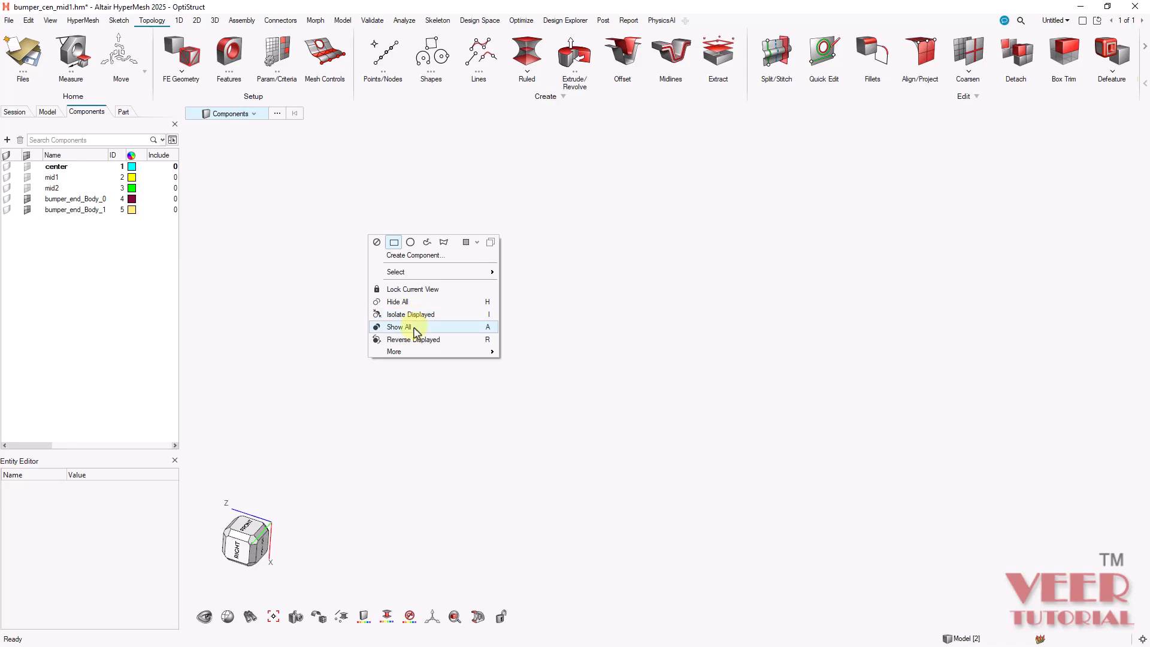
Show all components again and fit the whole bumper in the graphics area.
click(411, 327)
scroll(686, 480, down, 8)
key(f)
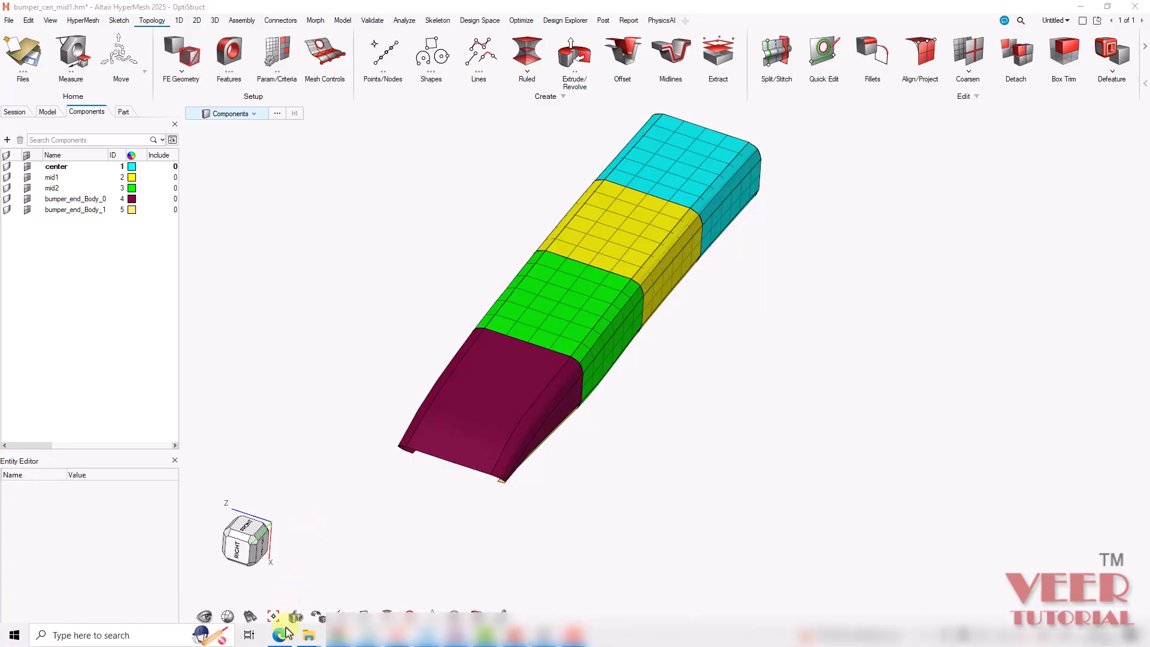
Bring bumper_end_rgd.fem from File Explorer, merge it into the current model as a Solver file with the OptiStruct reader, and dismiss the import messages.
key(super)
mouse_move(307, 637)
click(277, 601)
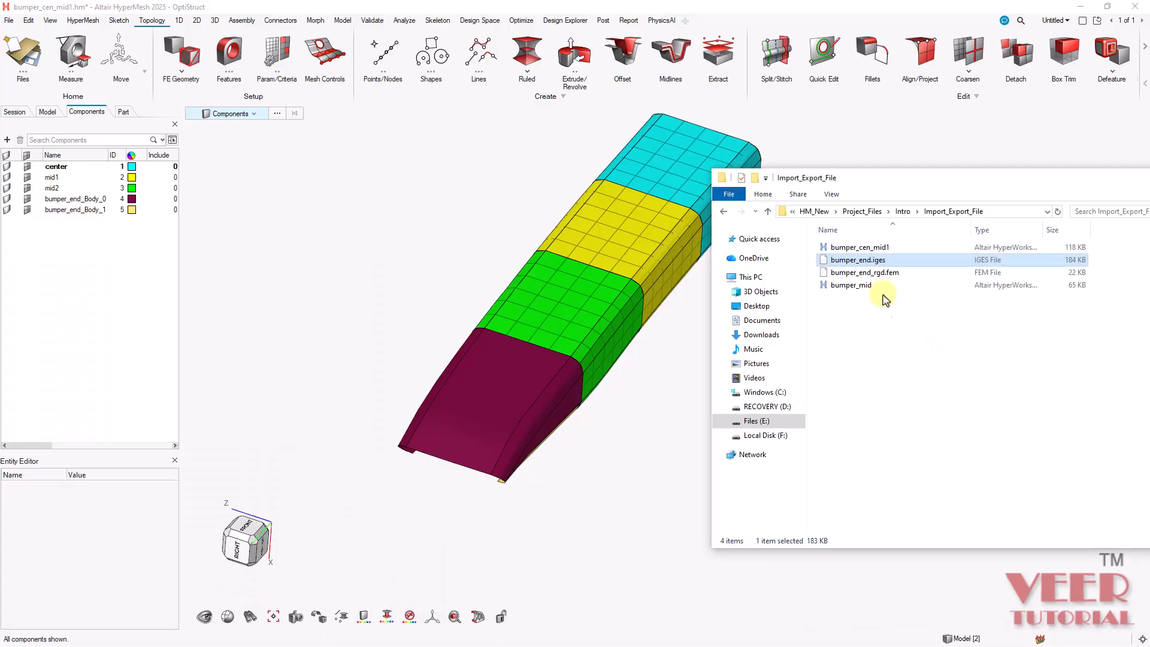
click(874, 273)
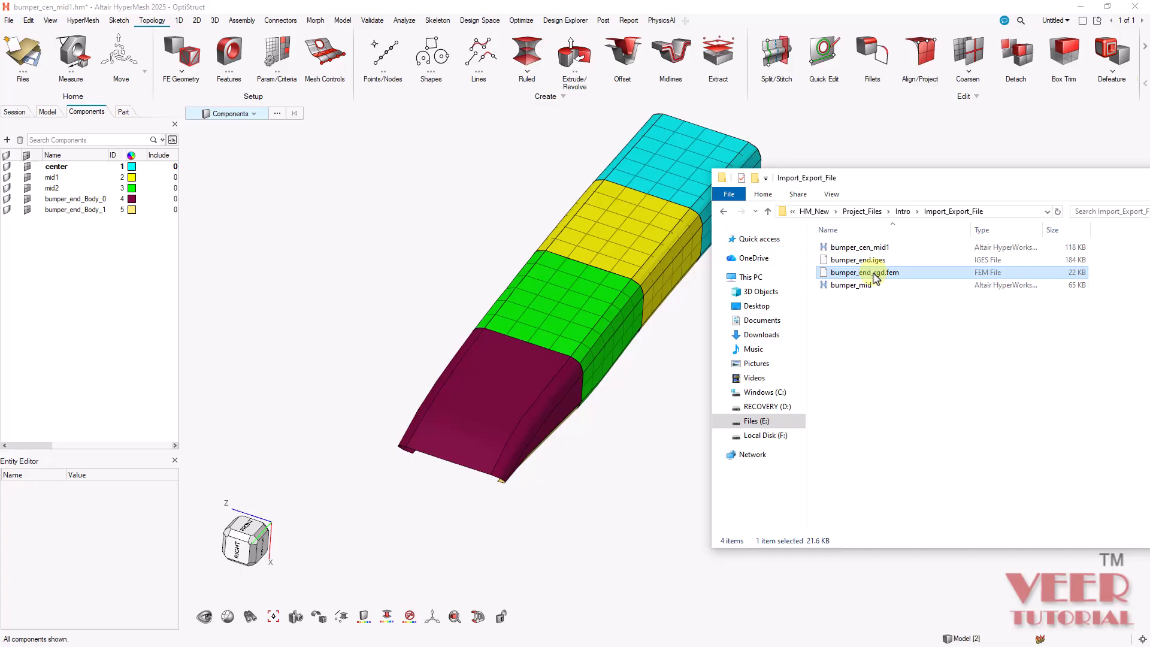
drag(877, 277, 368, 255)
click(435, 329)
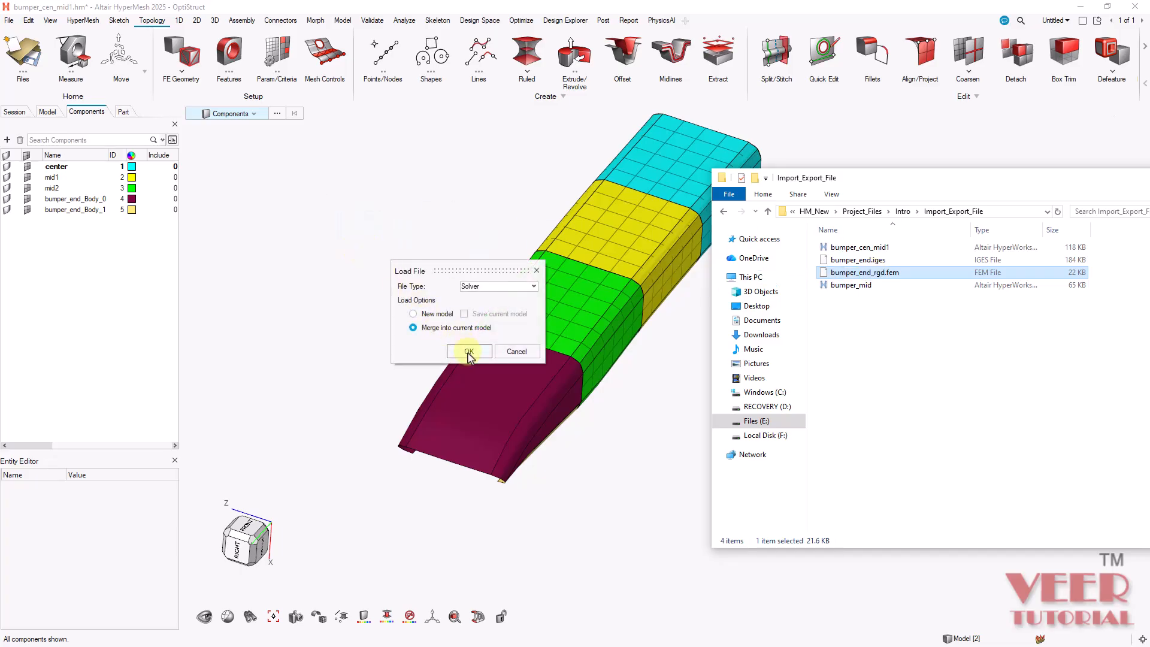
click(468, 352)
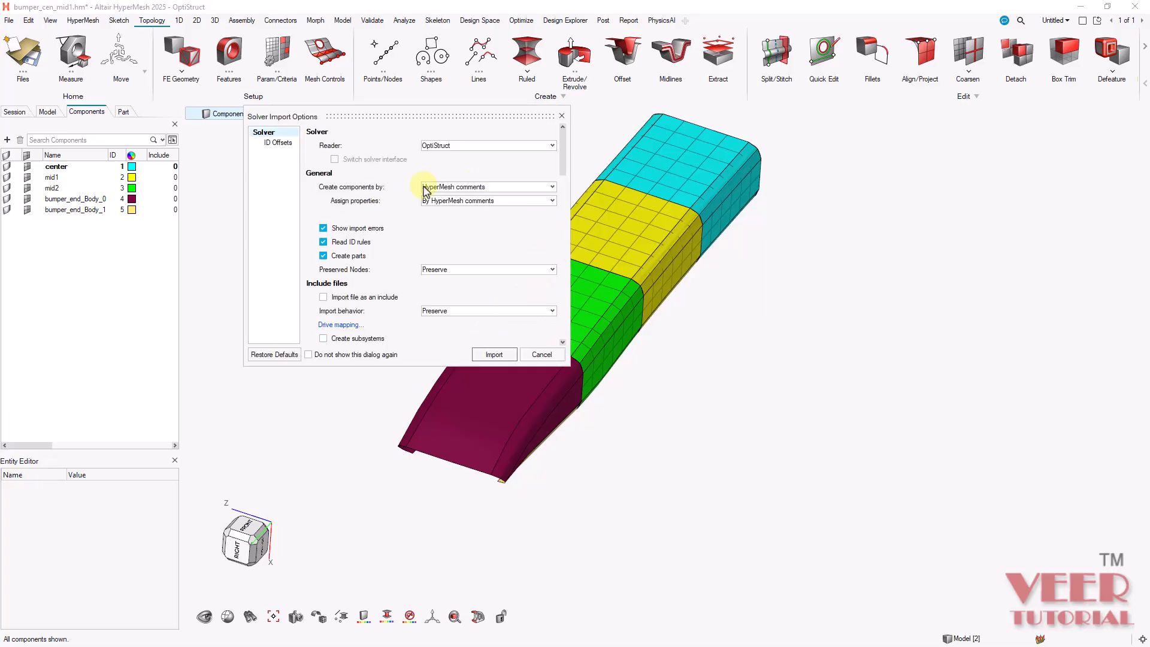
click(495, 355)
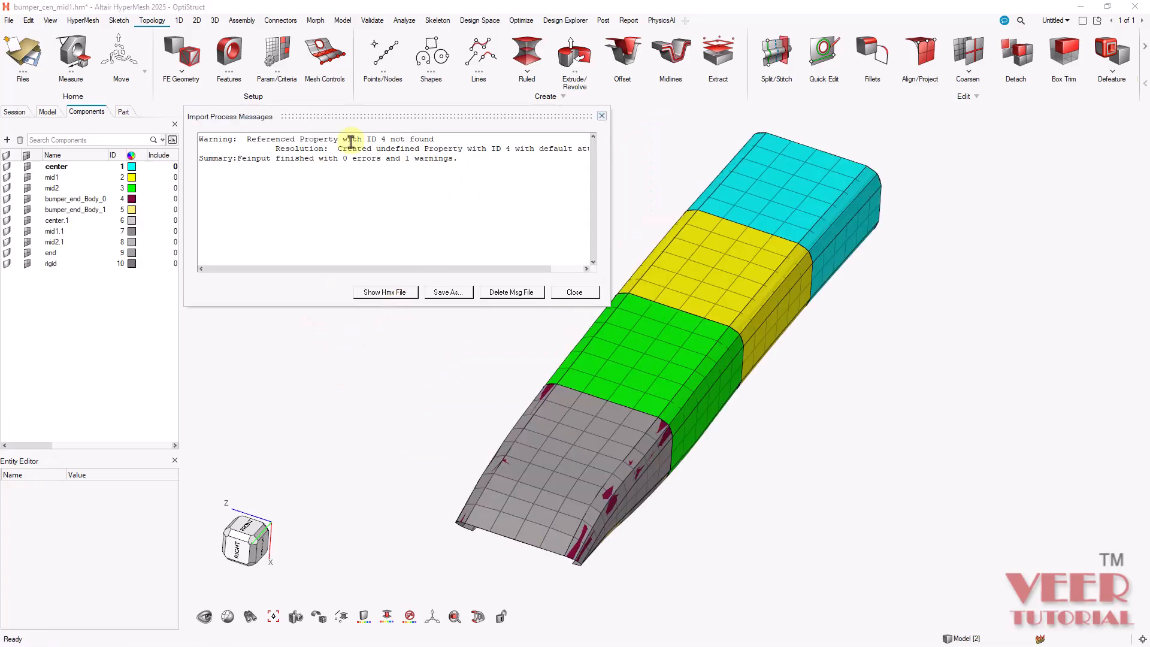
click(580, 292)
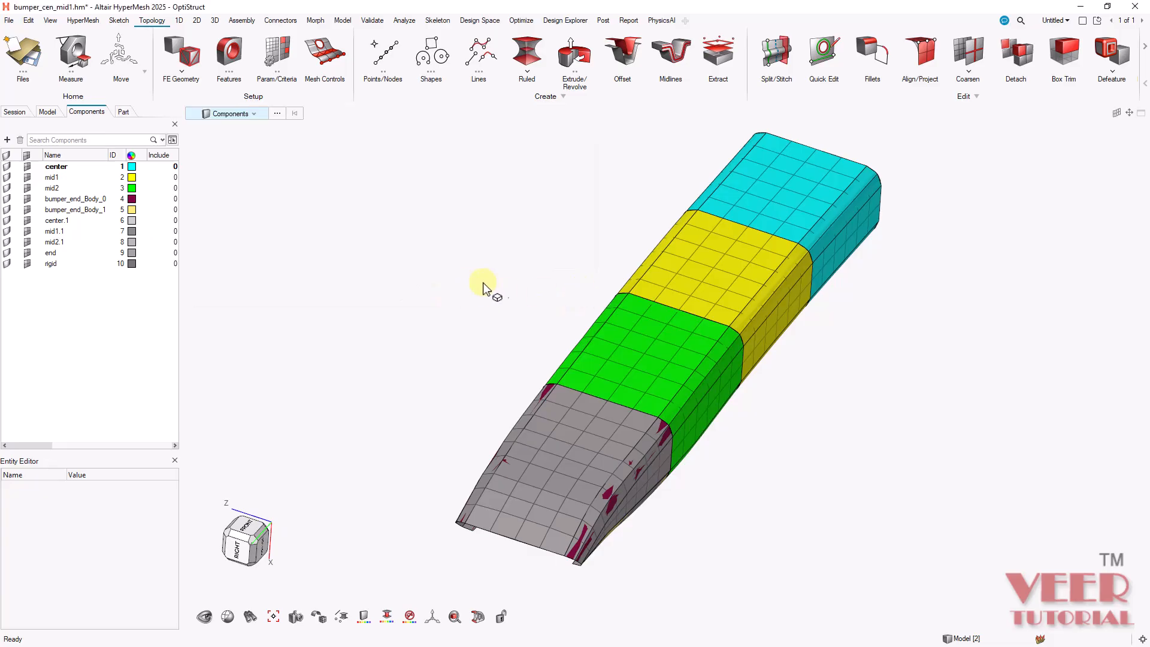
Toggle the element display of the end component to inspect its mesh on the merged bumper and view the model from another side.
scroll(513, 293, down, 3)
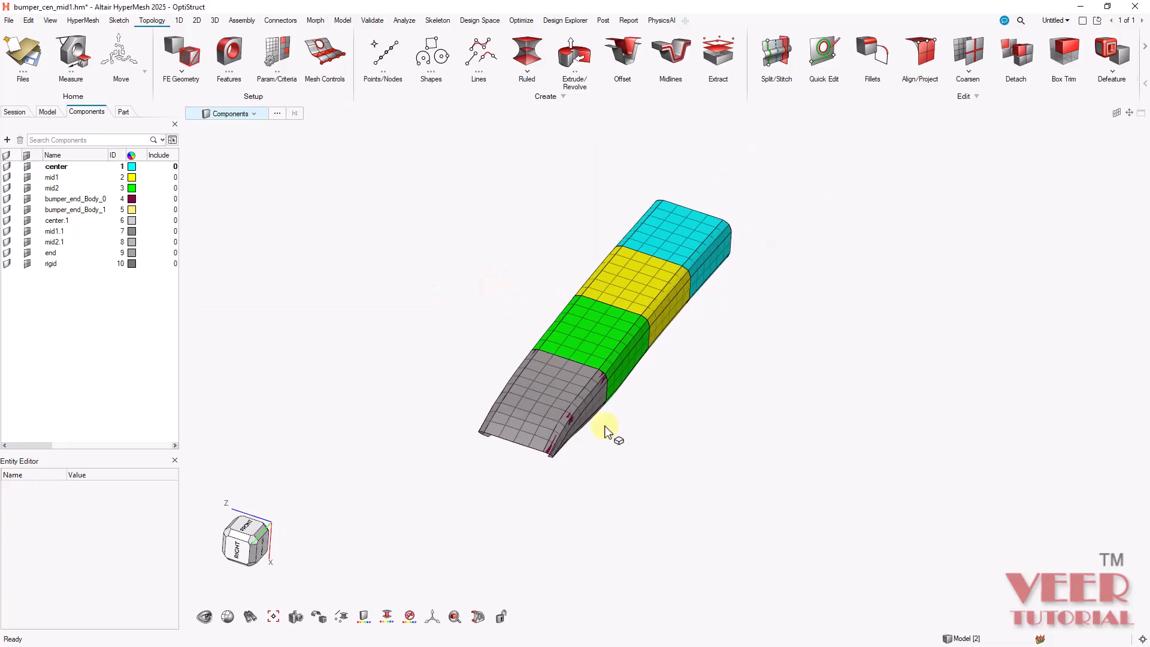
scroll(603, 429, up, 4)
middle_drag(658, 391, 441, 303)
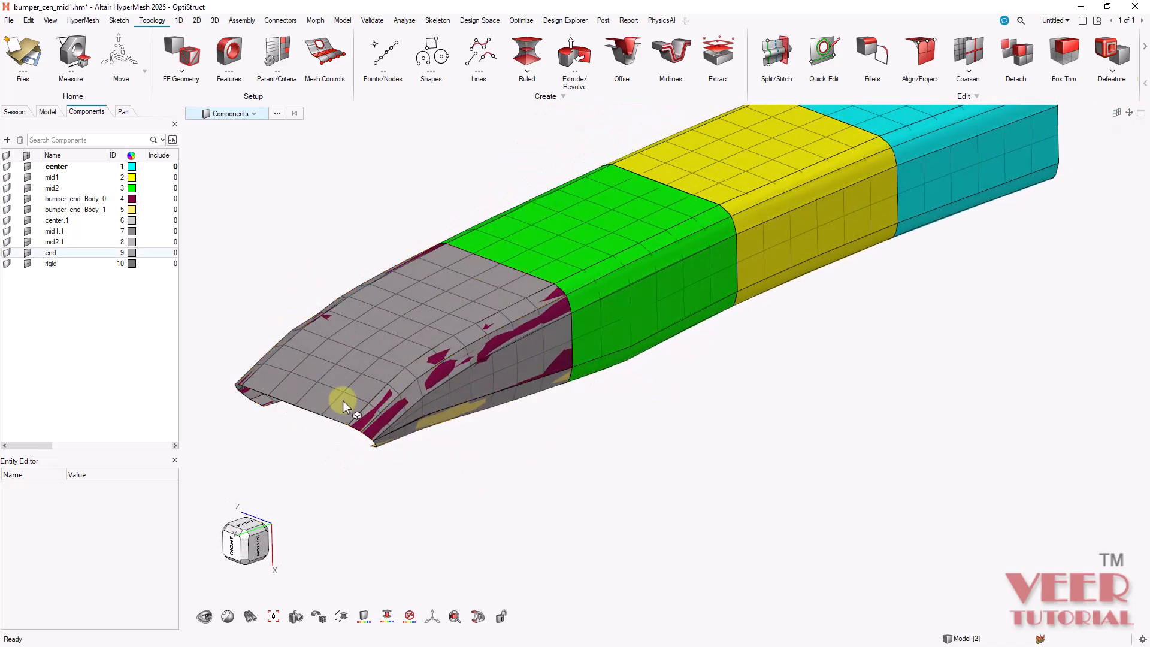
click(54, 231)
click(56, 242)
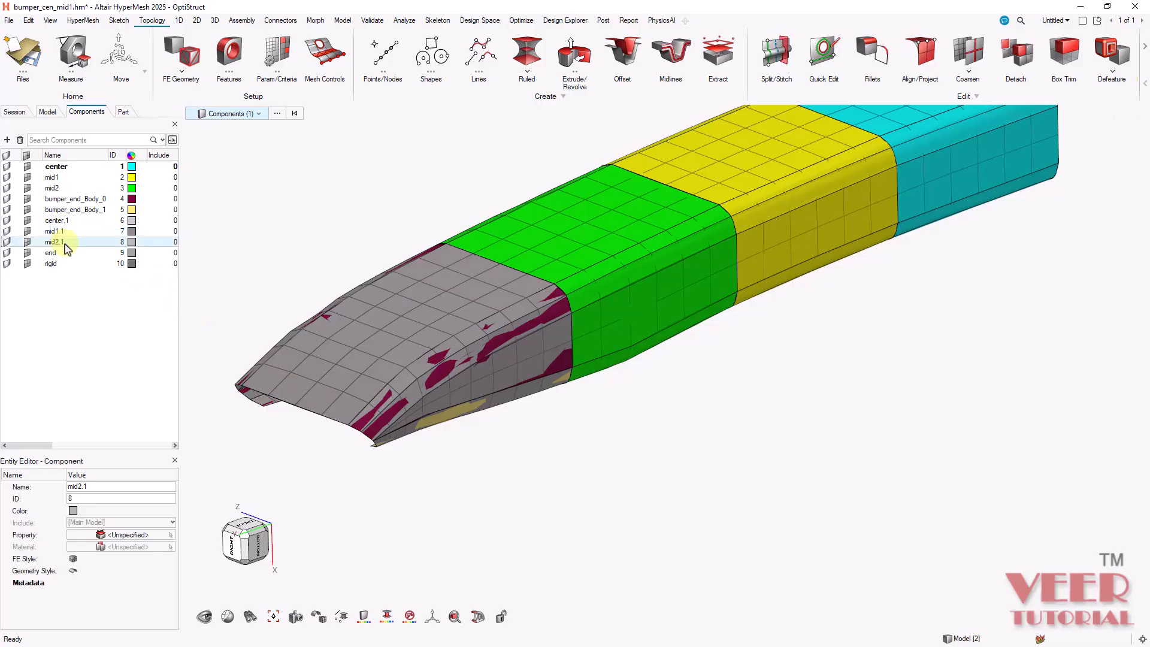
click(27, 252)
click(29, 254)
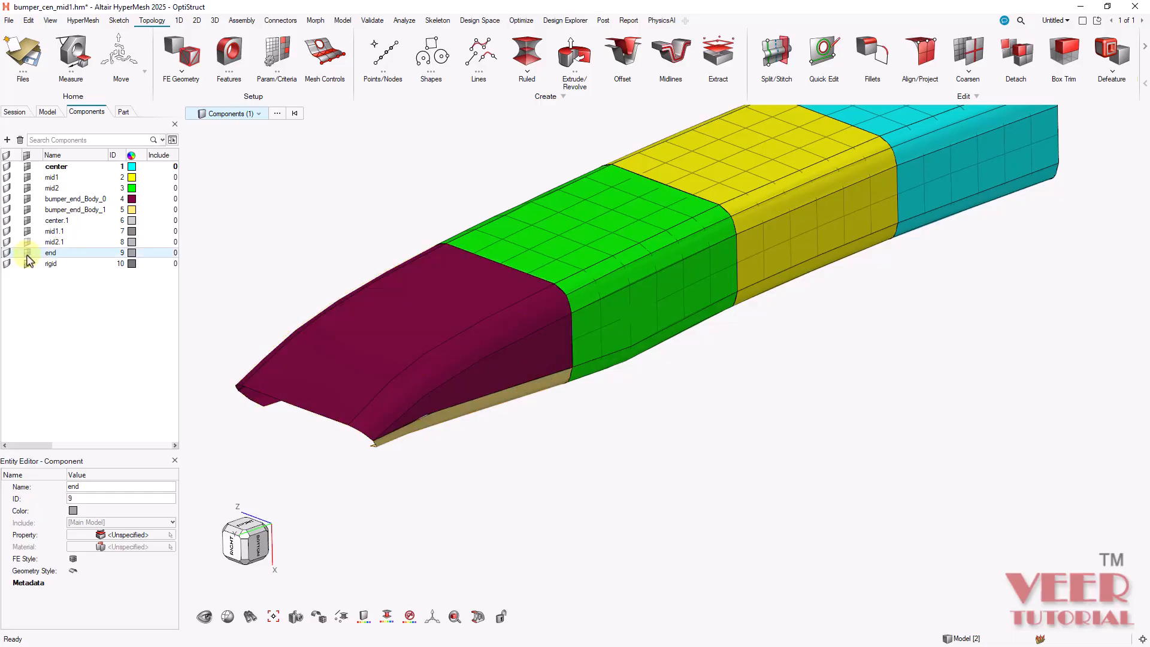
click(27, 252)
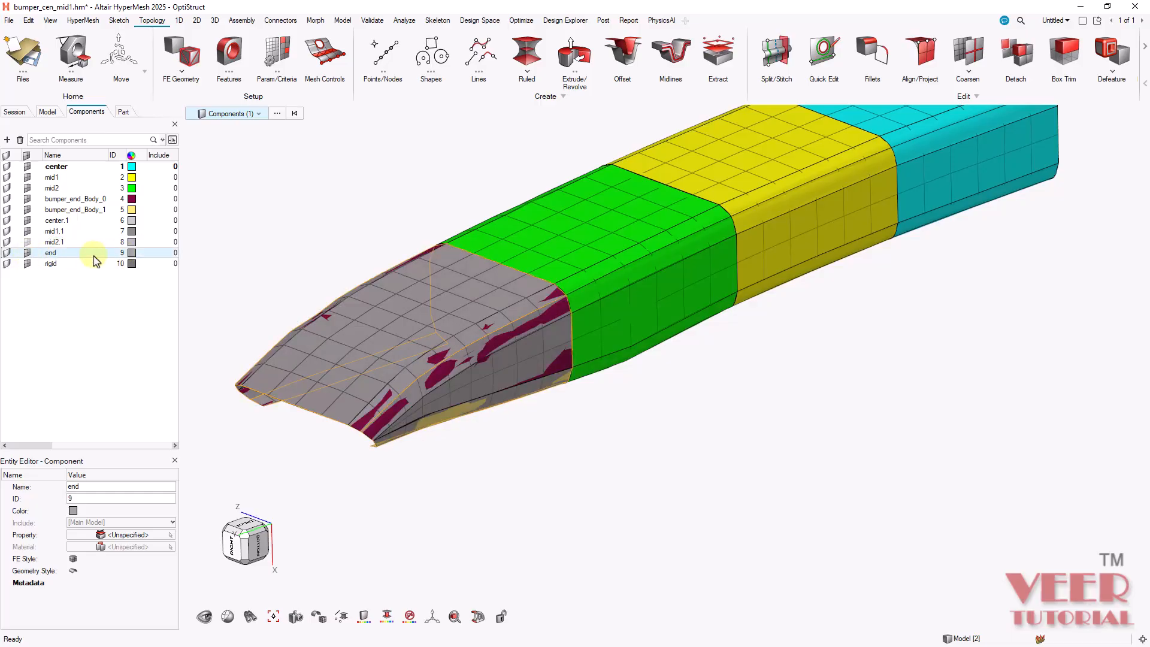
ctrl+drag(555, 324, 484, 332)
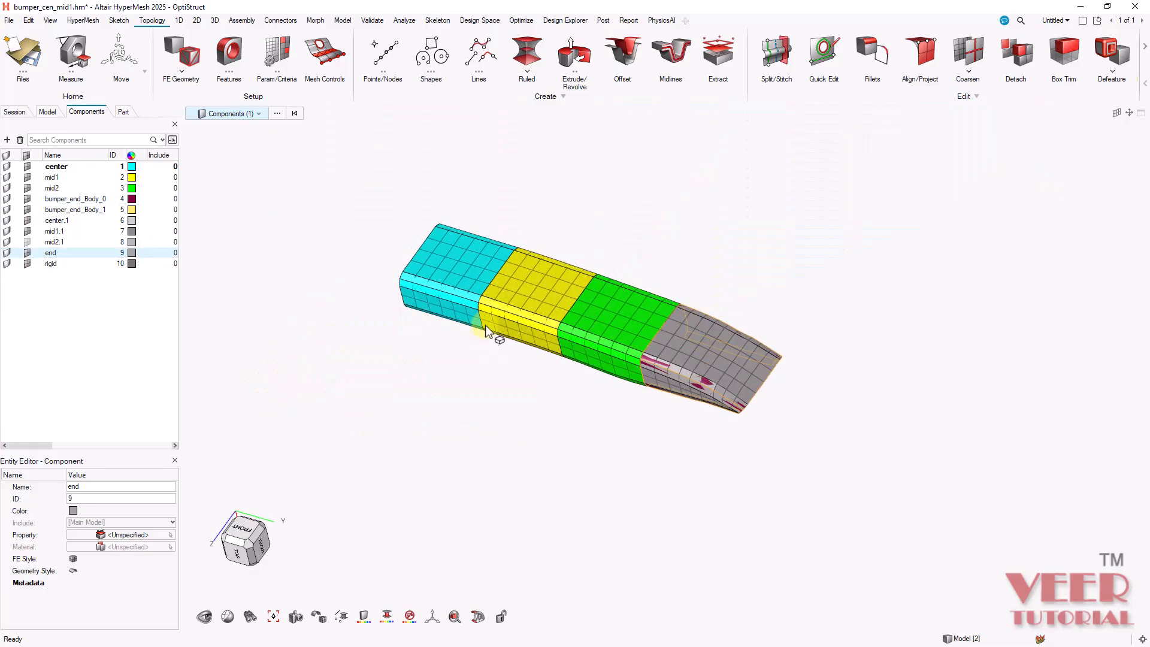
scroll(561, 227, up, 3)
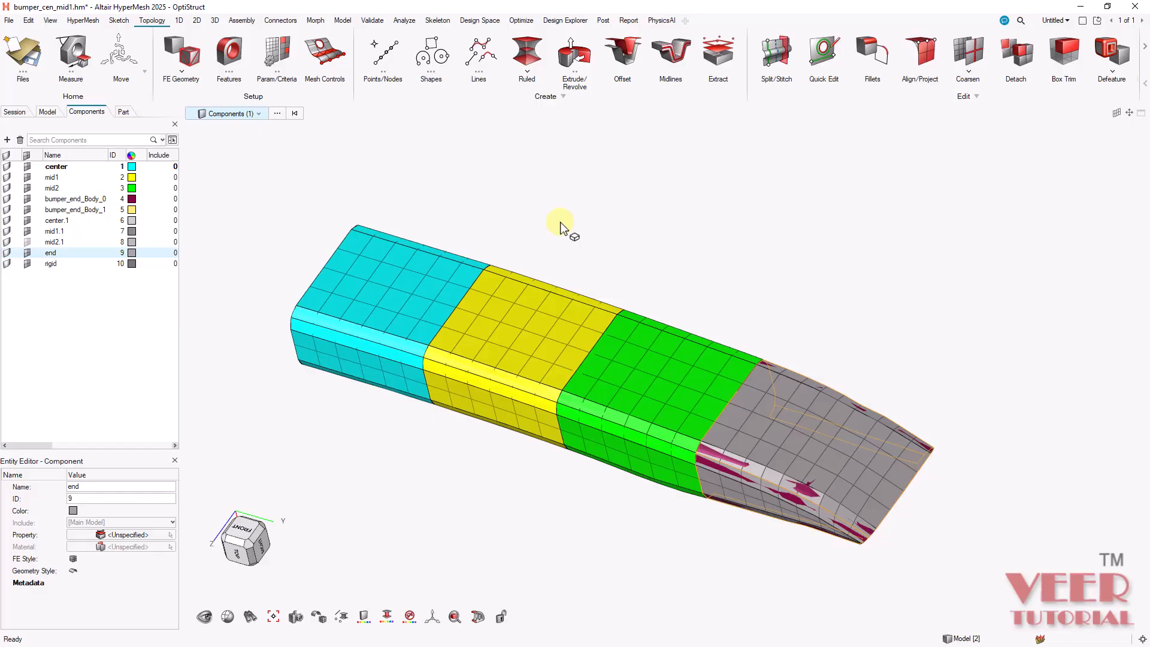
Save the merged model as a new HyperMesh binary file named bumper_assy in the Import_Export_File folder.
click(9, 23)
mouse_move(20, 201)
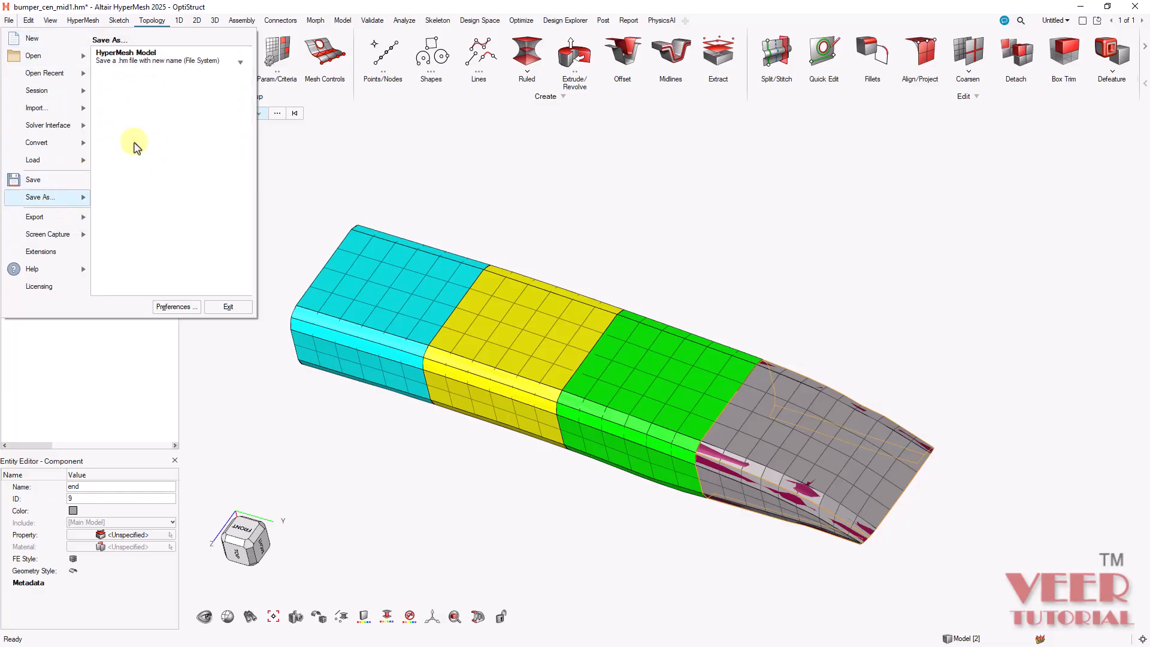
click(146, 56)
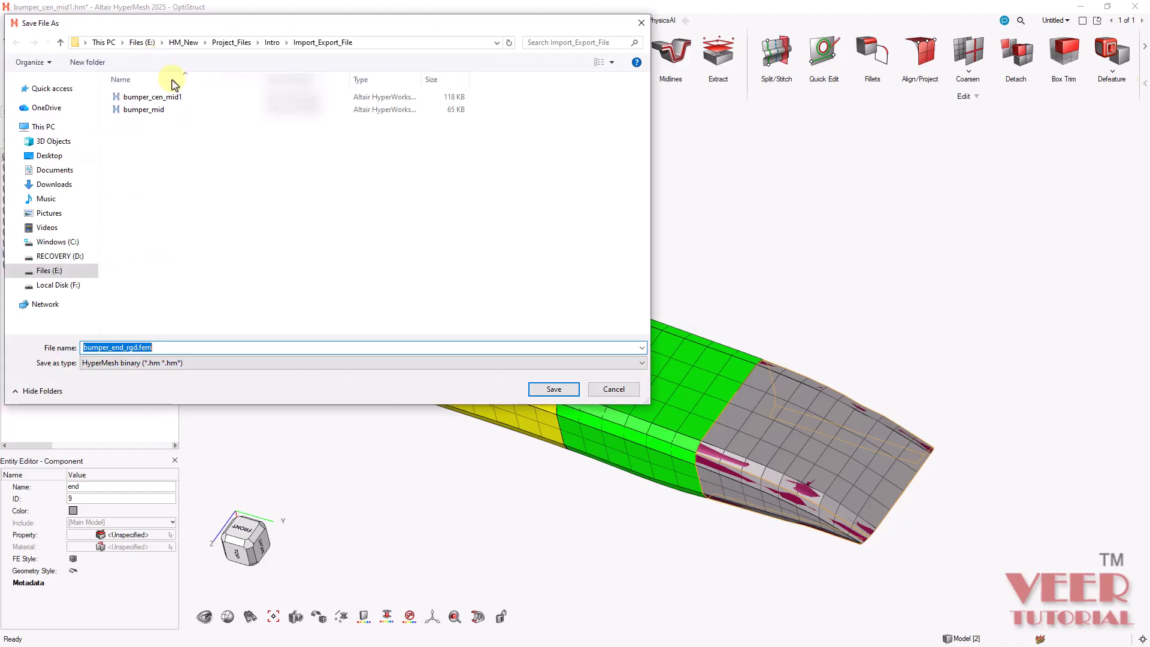
click(160, 348)
key(BackSpace)
key(BackSpace)
key(BackSpace)
key(BackSpace)
key(BackSpace)
key(BackSpace)
key(BackSpace)
key(BackSpace)
key(BackSpace)
key(BackSpace)
key(BackSpace)
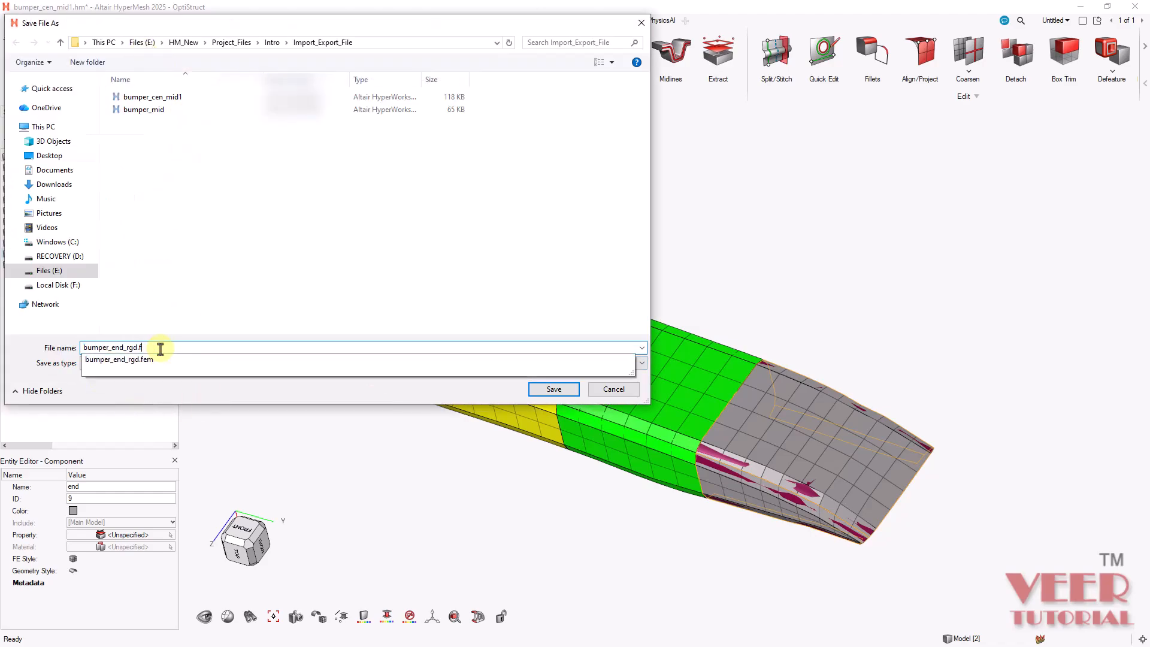
text(assy)
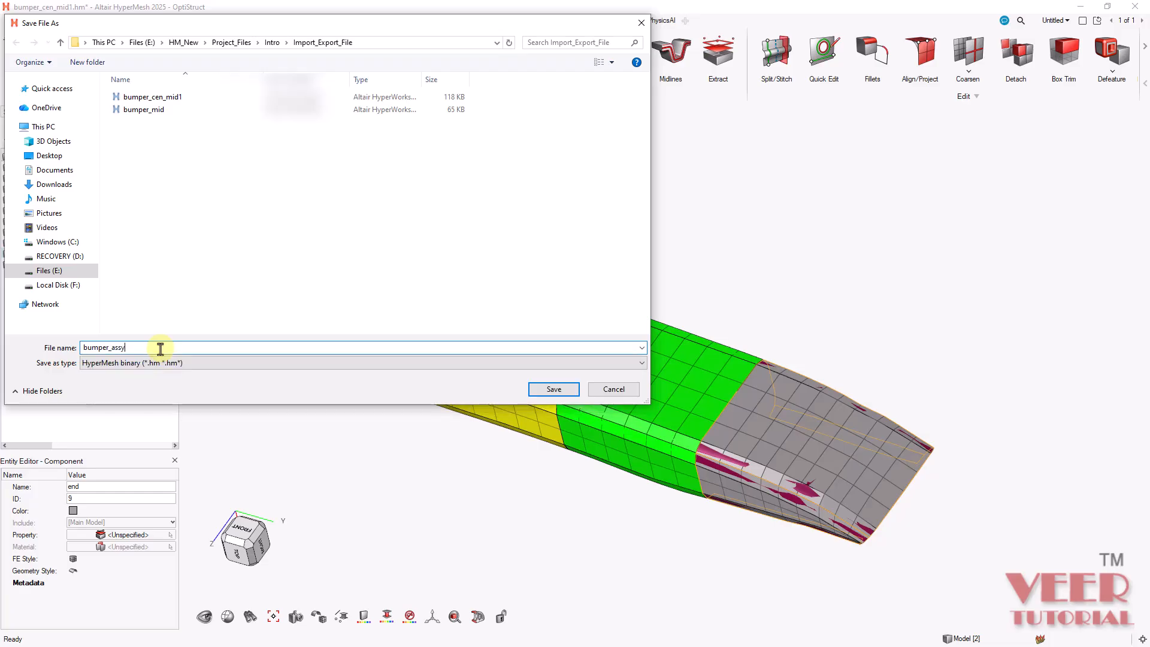
click(574, 390)
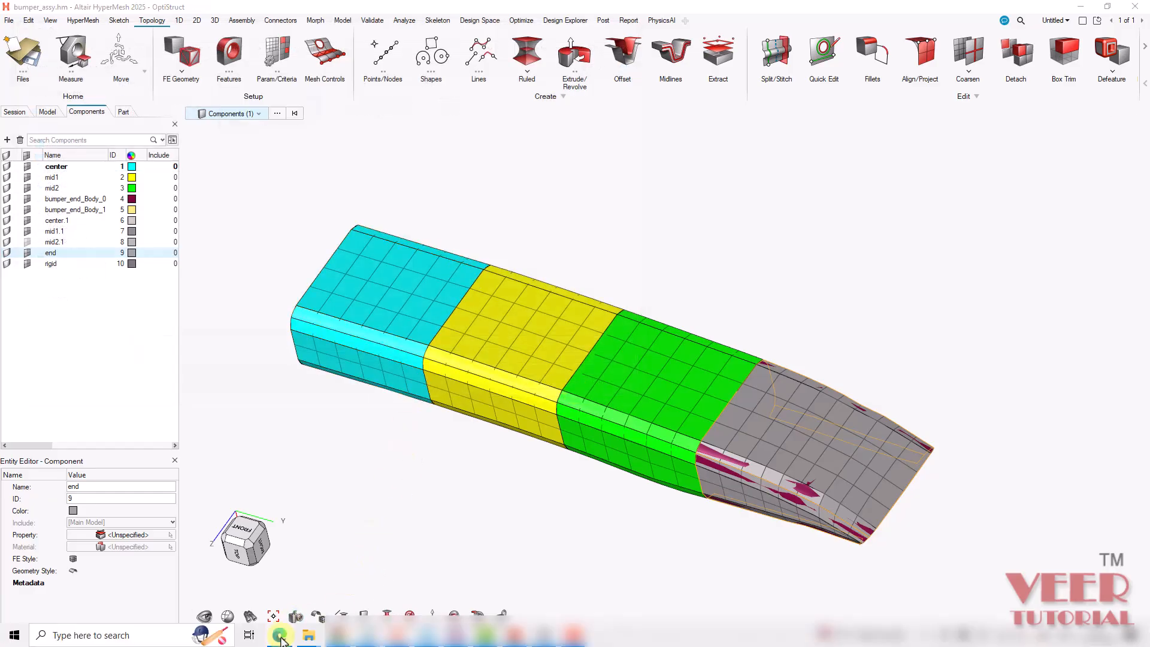
Check the bumper_assy file in the Import_Export_File folder in File Explorer, return to HyperMesh and clear the component selection.
key(super)
mouse_move(313, 640)
click(249, 586)
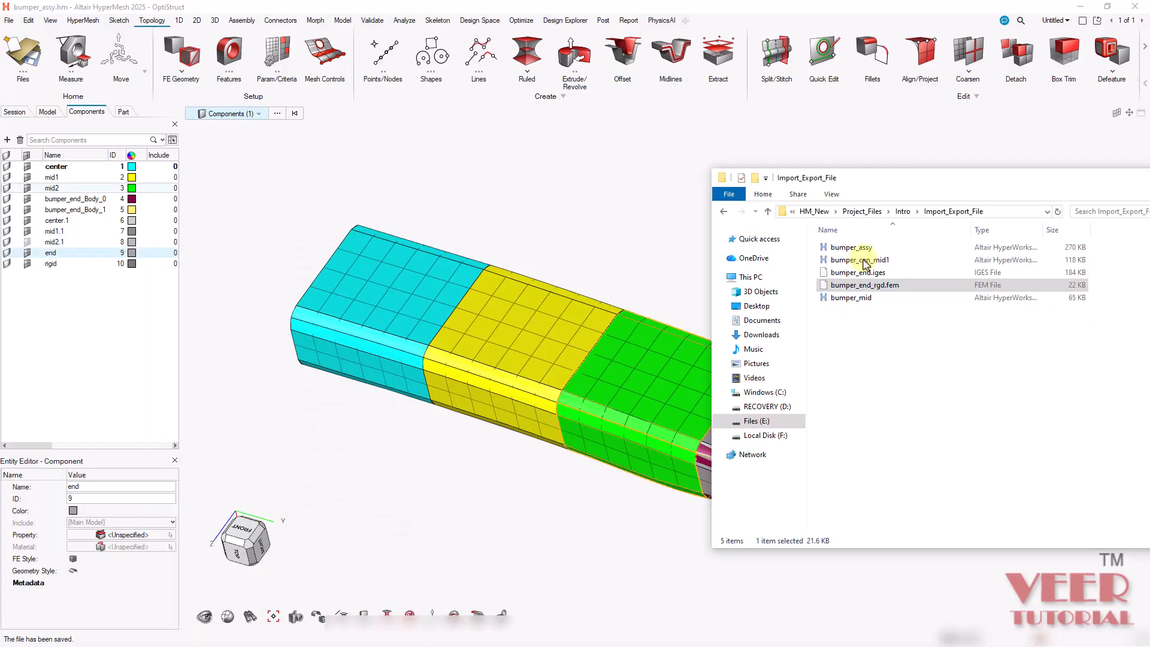
click(865, 248)
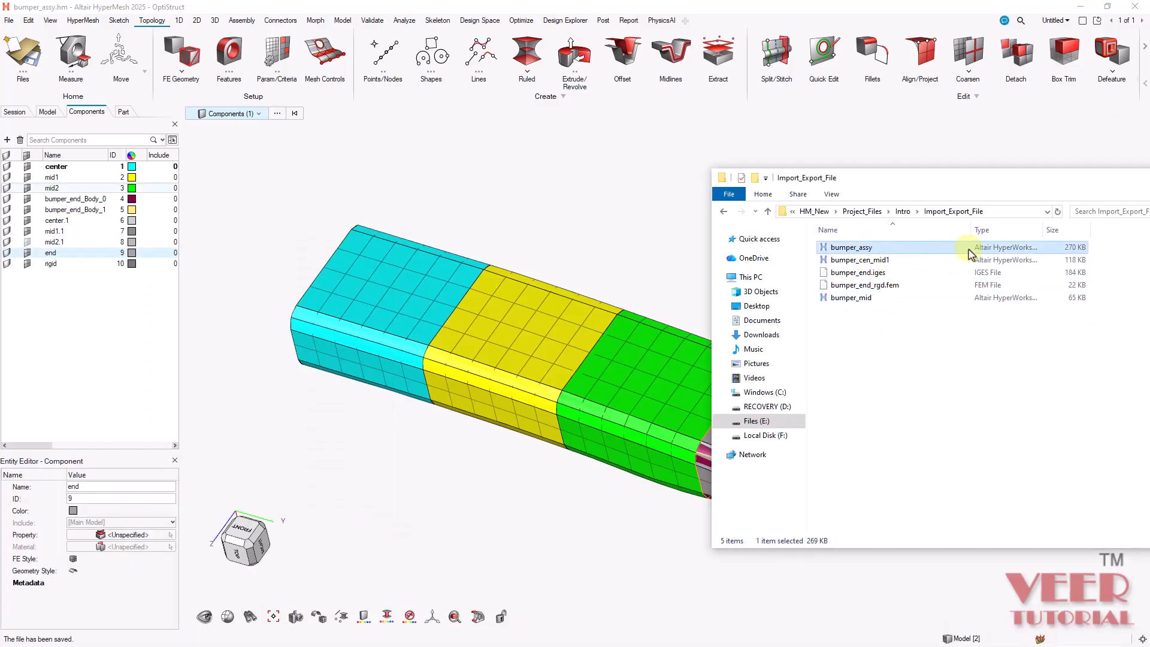
drag(891, 255, 322, 174)
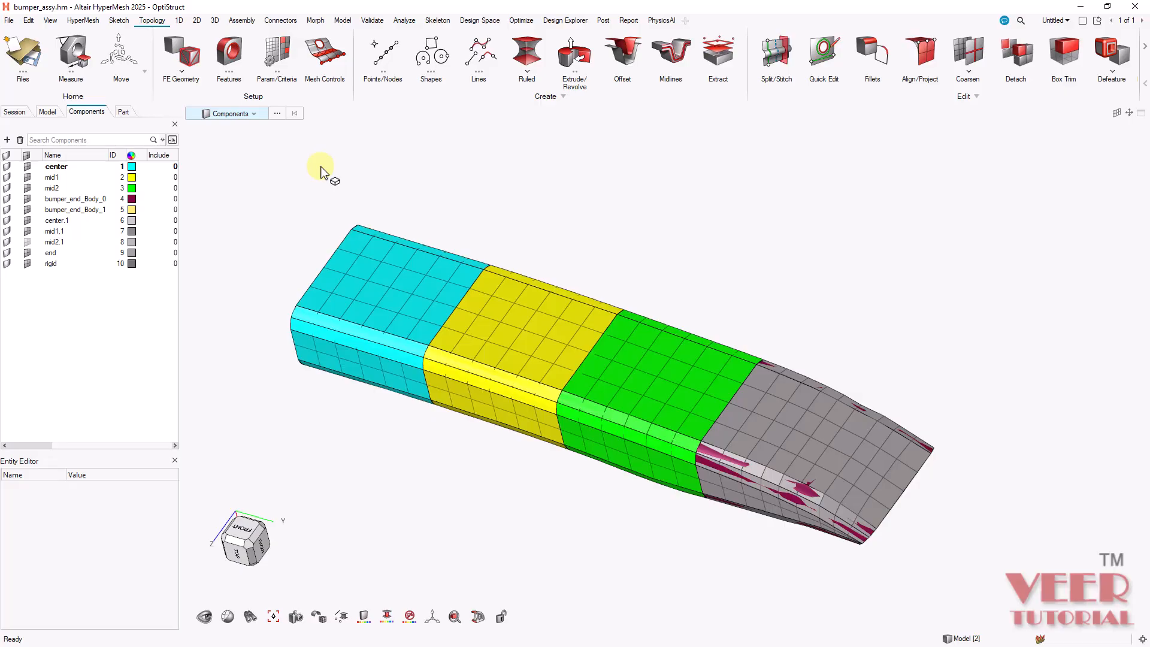
Open the export options for the bumper_assy model.
click(9, 21)
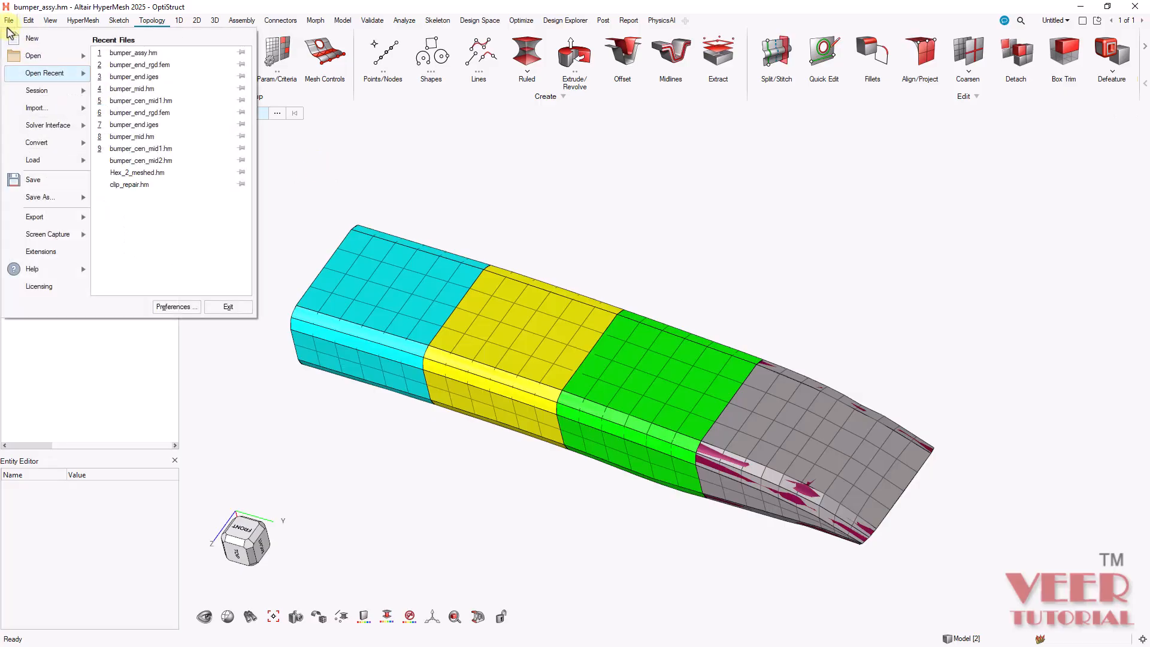
click(51, 219)
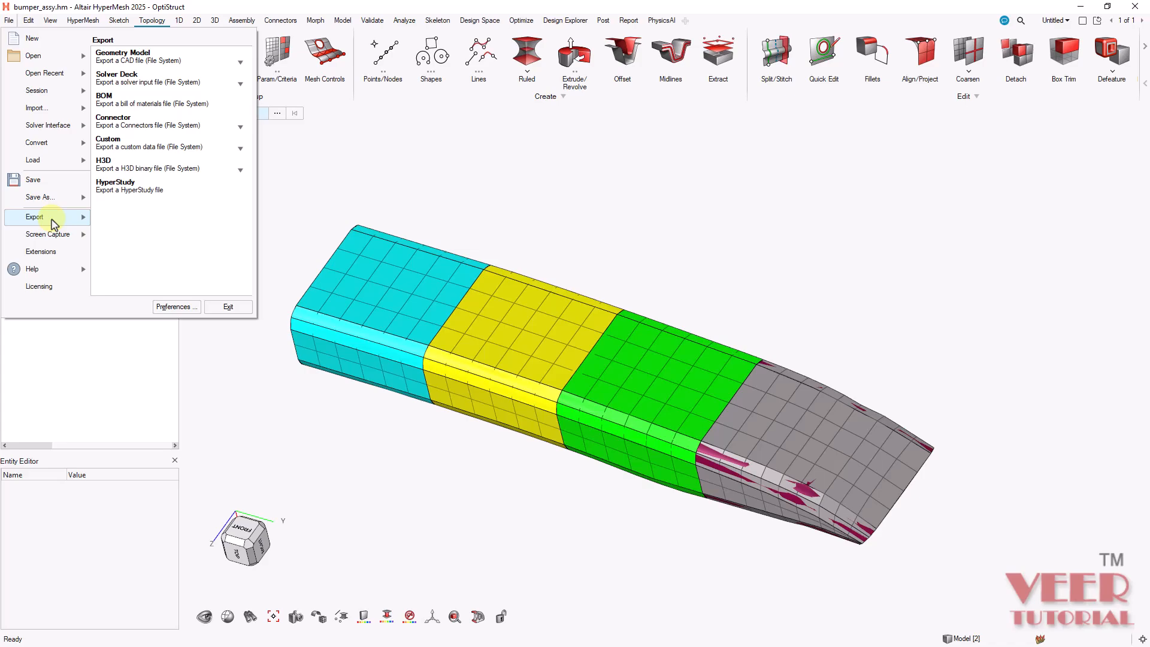